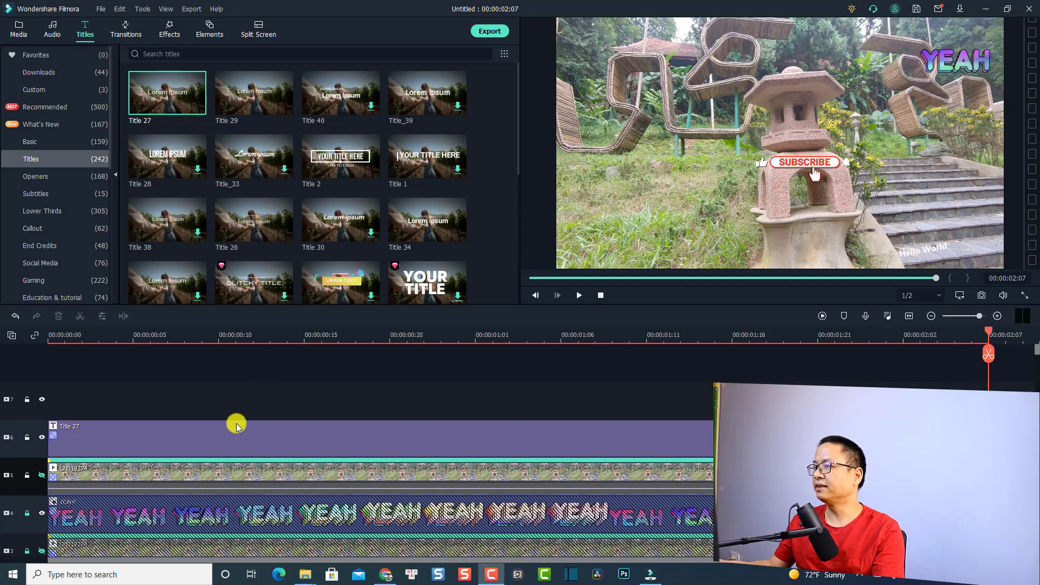
Step: Review the finished garden project's timeline tracks and select the bottom video clip
scroll(236, 422, down, 1)
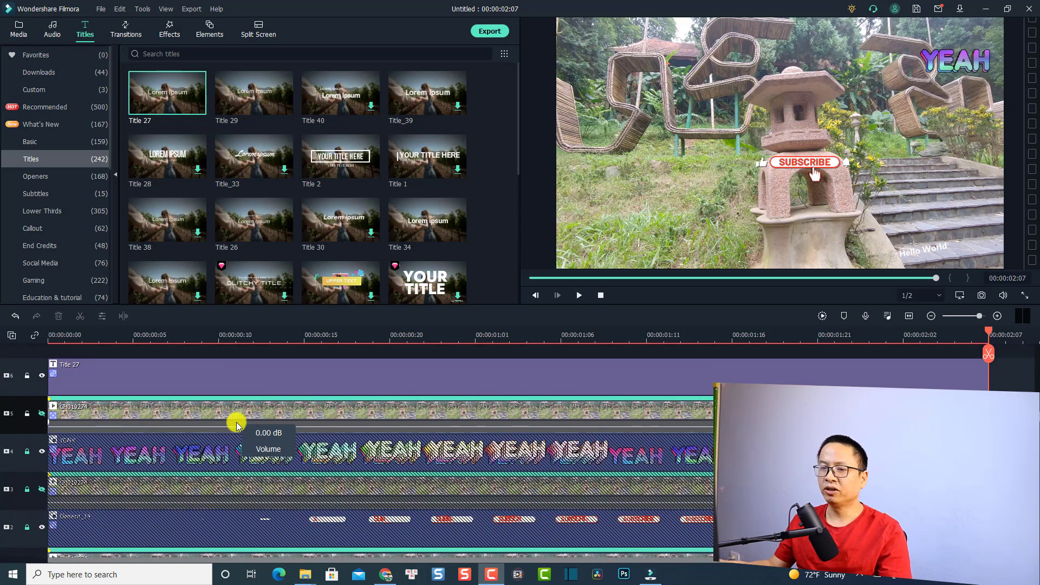
scroll(237, 422, down, 3)
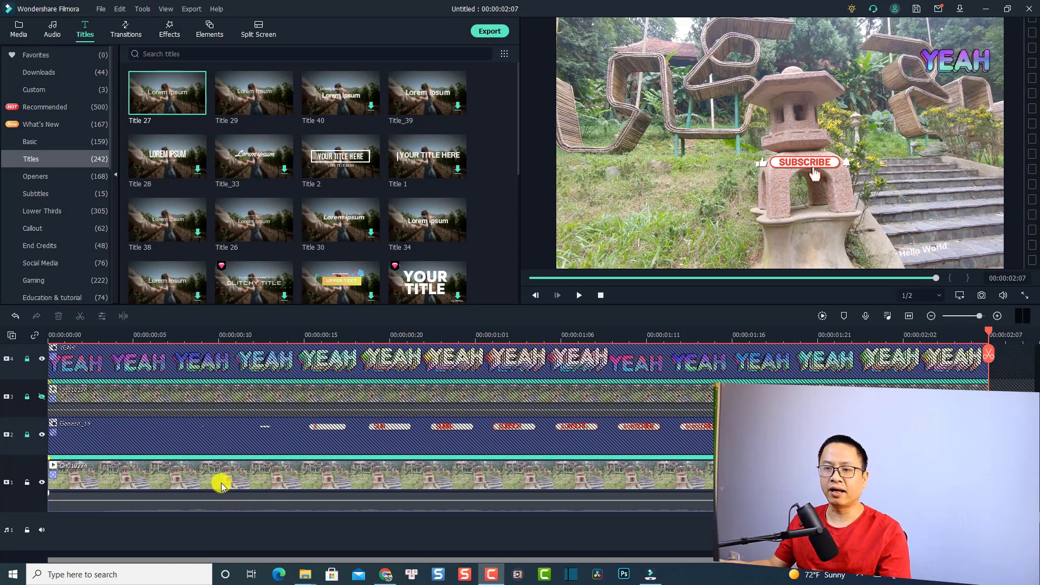
scroll(205, 473, up, 1)
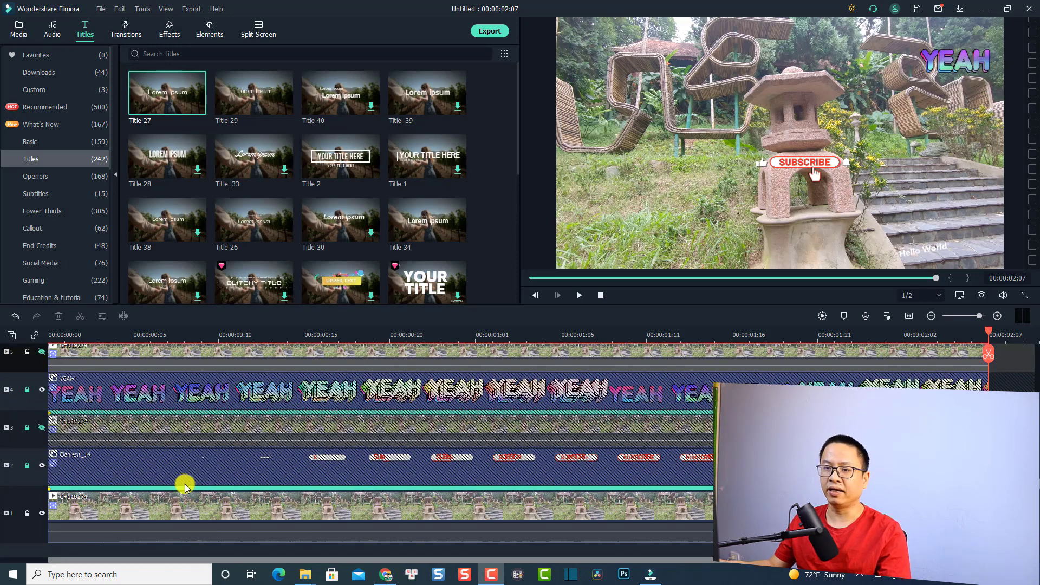
click(196, 498)
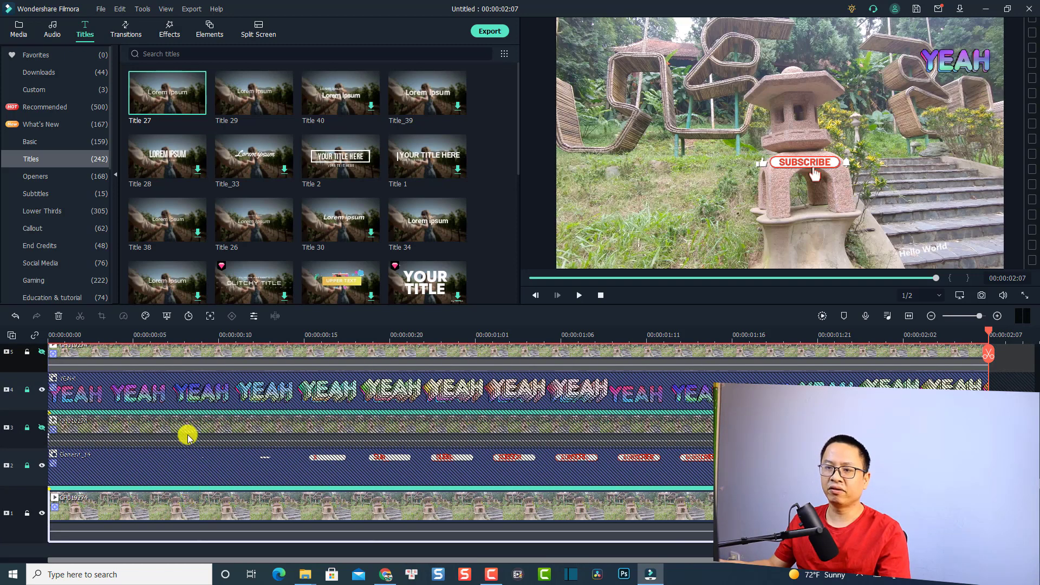
scroll(184, 427, up, 3)
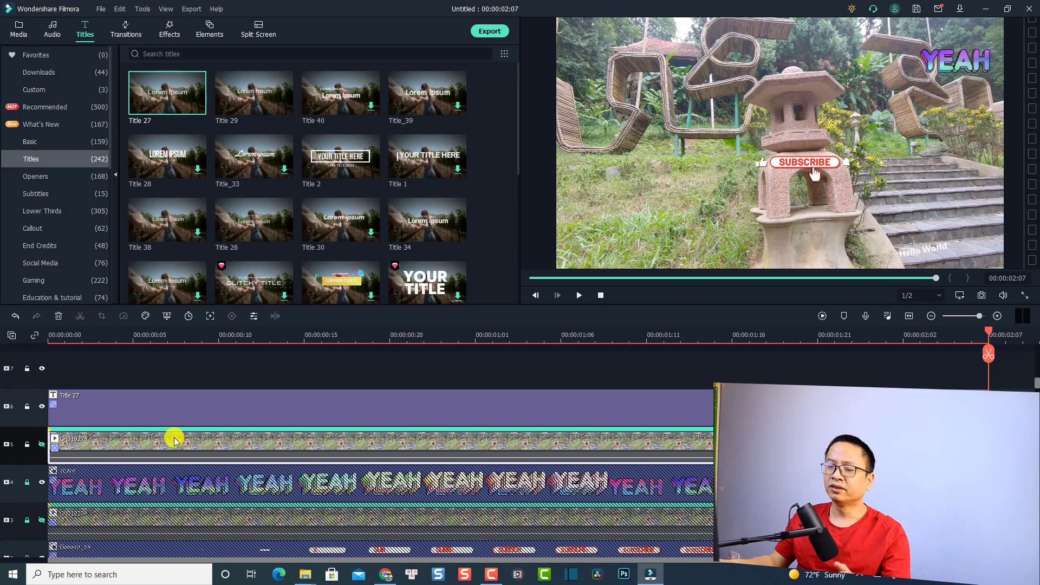
Step: Clear the timeline and place GH019274 on track 2, keeping 1920 x 1080 24fps
key(ctrl+a)
key(Delete)
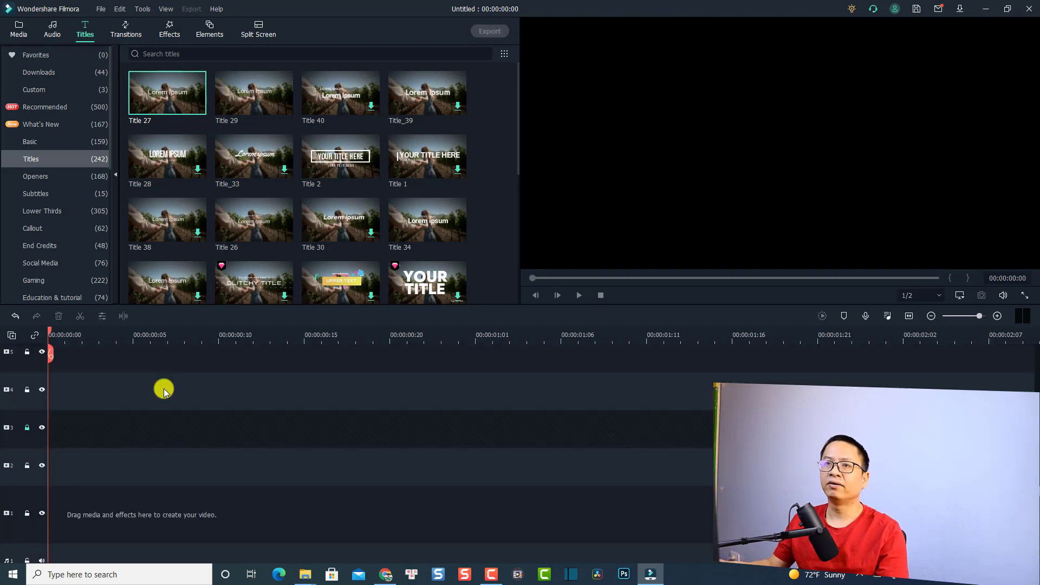
click(22, 28)
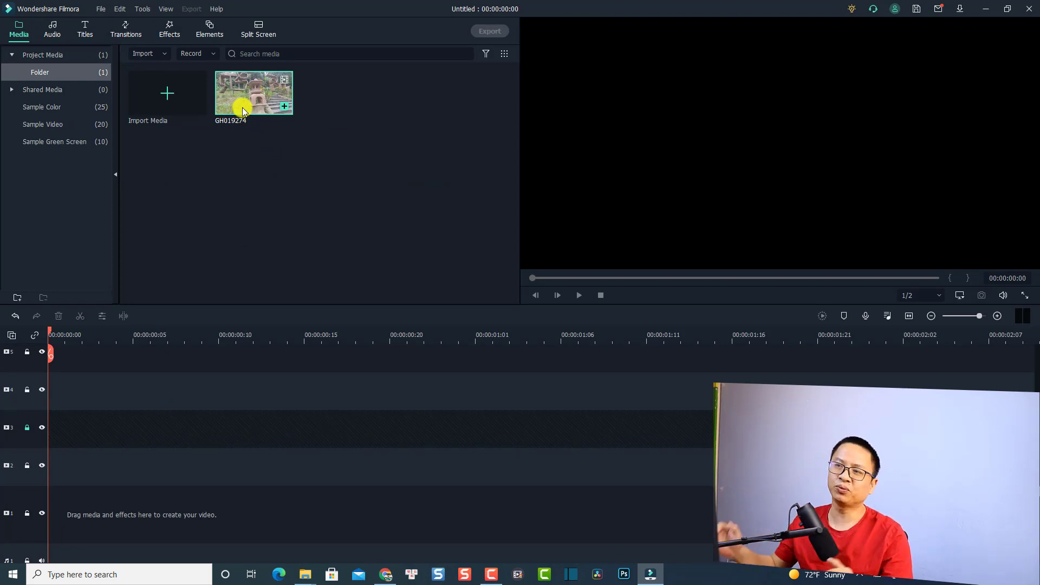
drag(249, 90, 54, 465)
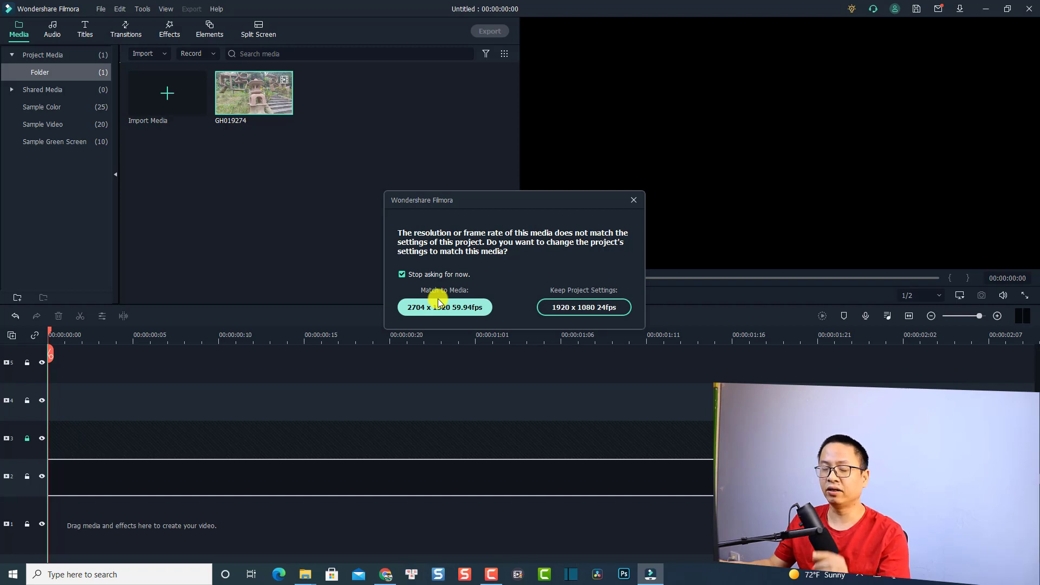
click(569, 308)
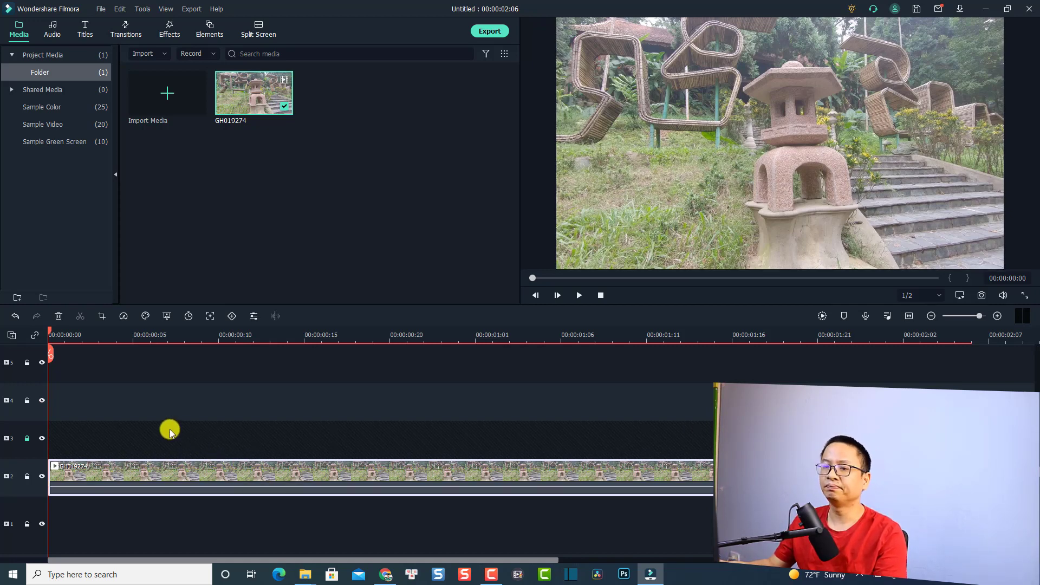
Step: Preview the garden clip, return to its first frame, and start Motion Tracking
key(space)
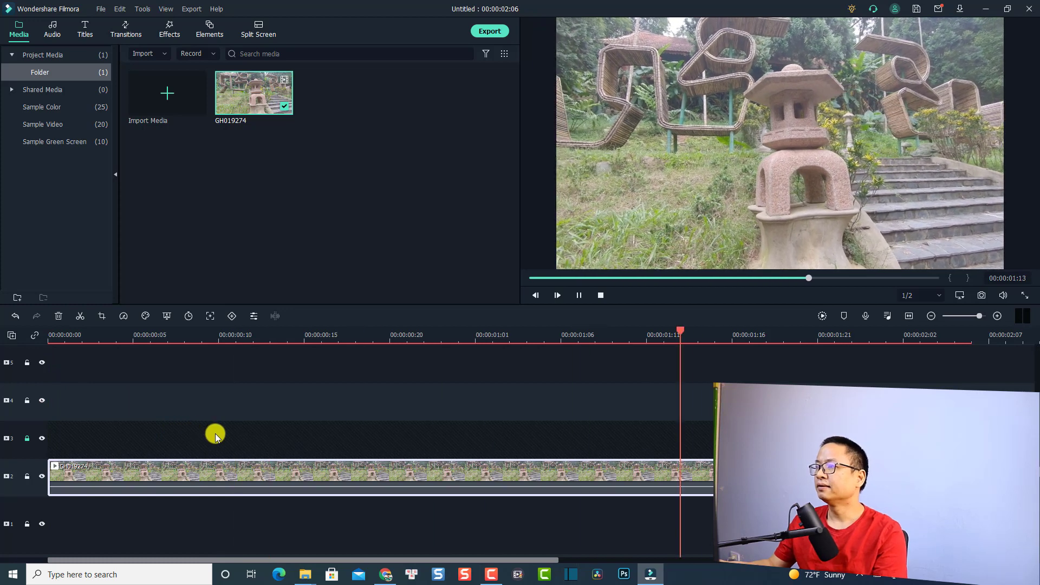
click(64, 338)
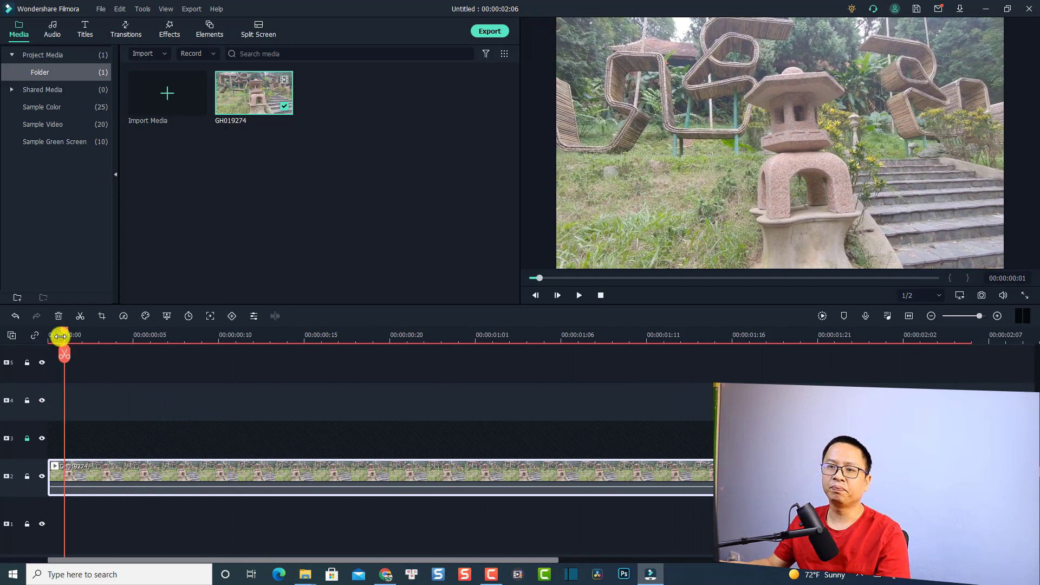
click(50, 337)
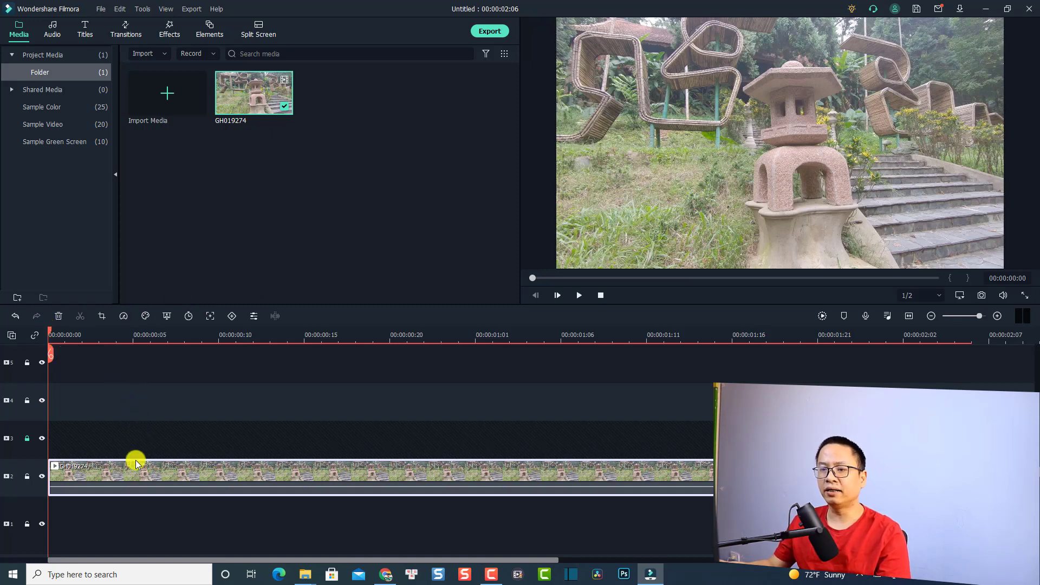
click(211, 317)
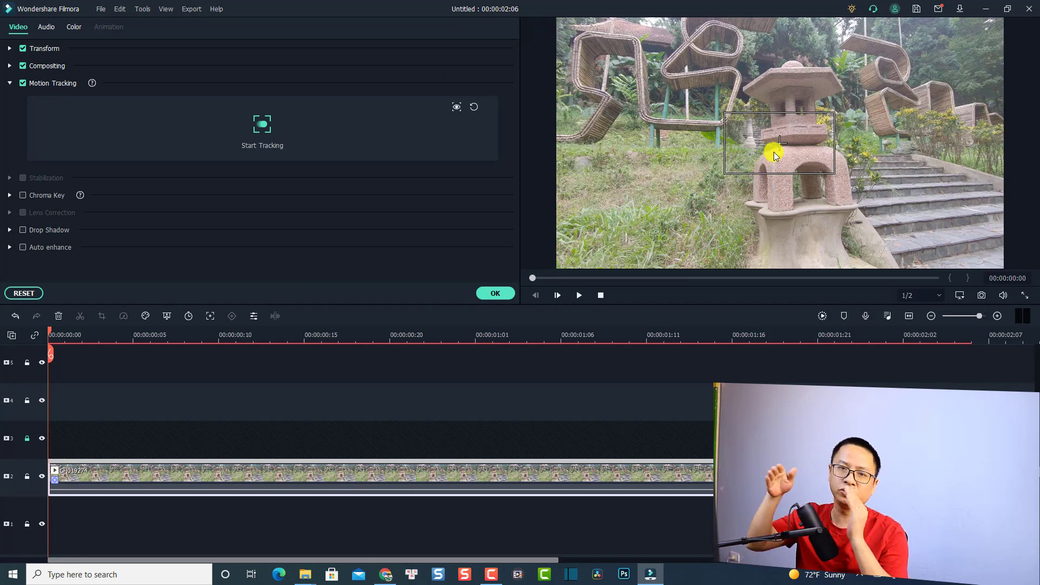
Step: Fit the tracking box around the stone lantern and run the tracking
drag(776, 158, 793, 208)
drag(850, 131, 813, 132)
drag(793, 54, 792, 63)
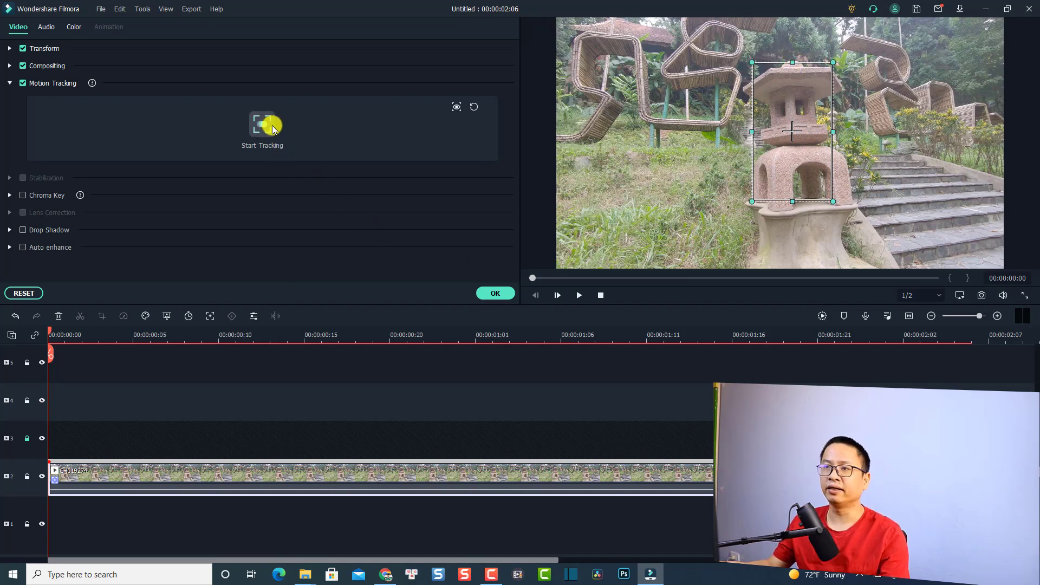
click(265, 127)
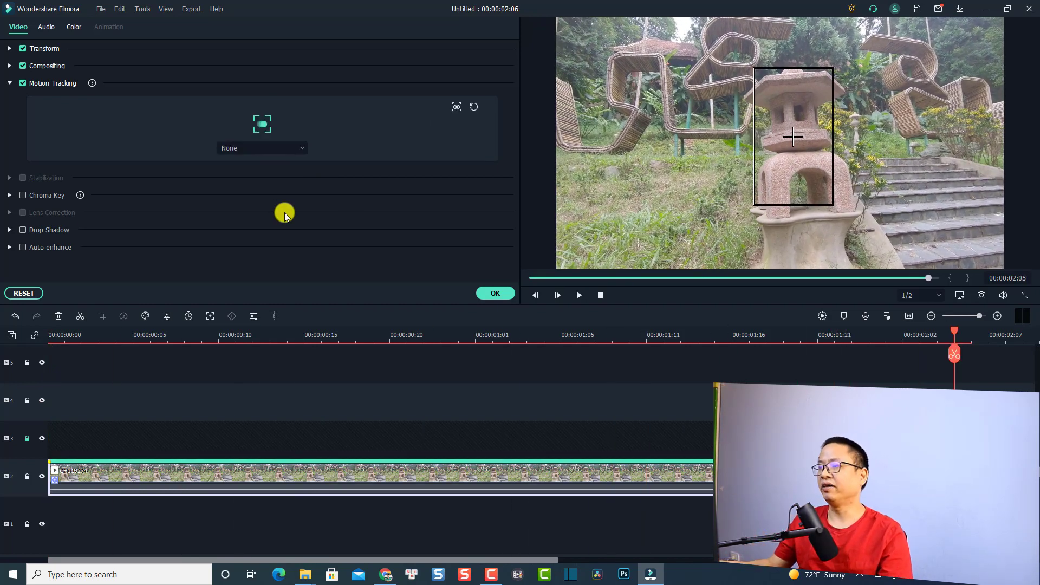
Step: Play the clip from the start to check the lantern tracking
click(47, 342)
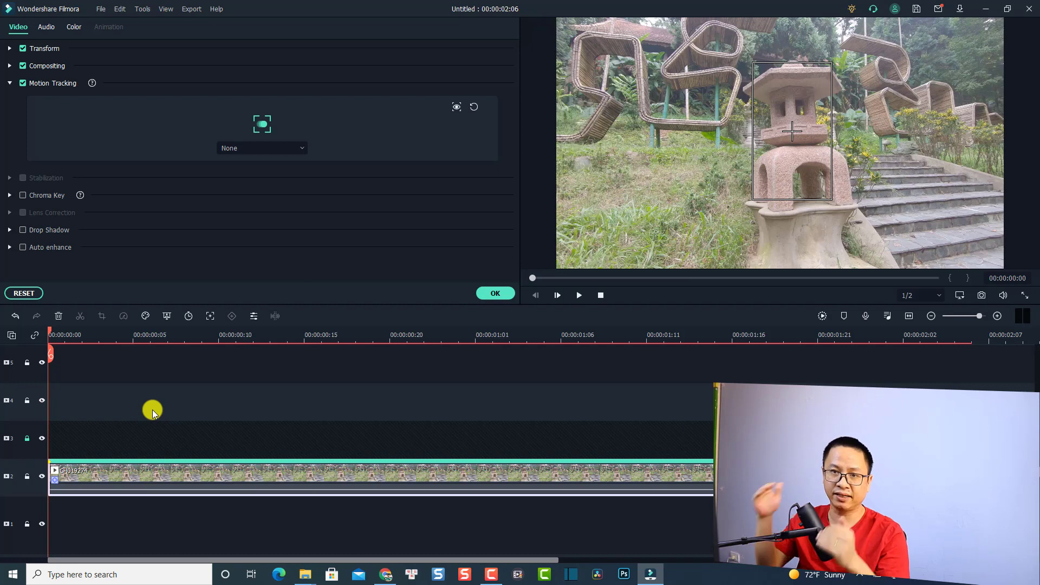
key(space)
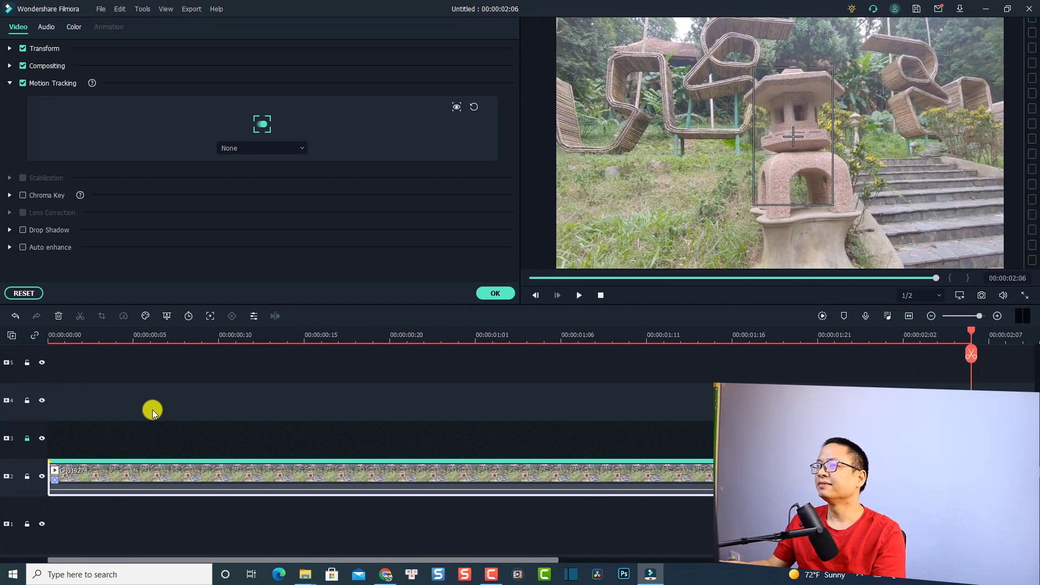
key(space)
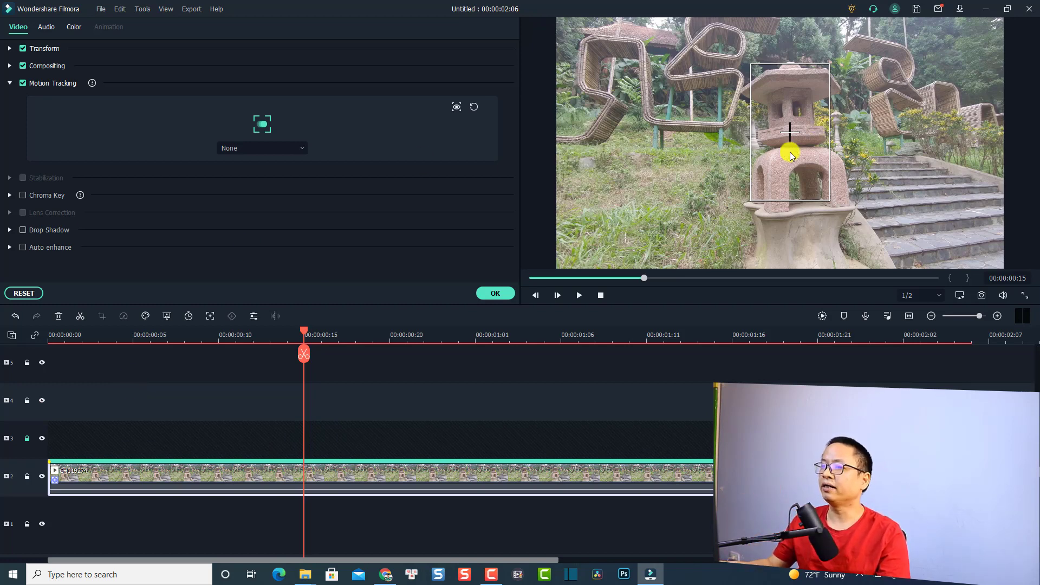
click(48, 339)
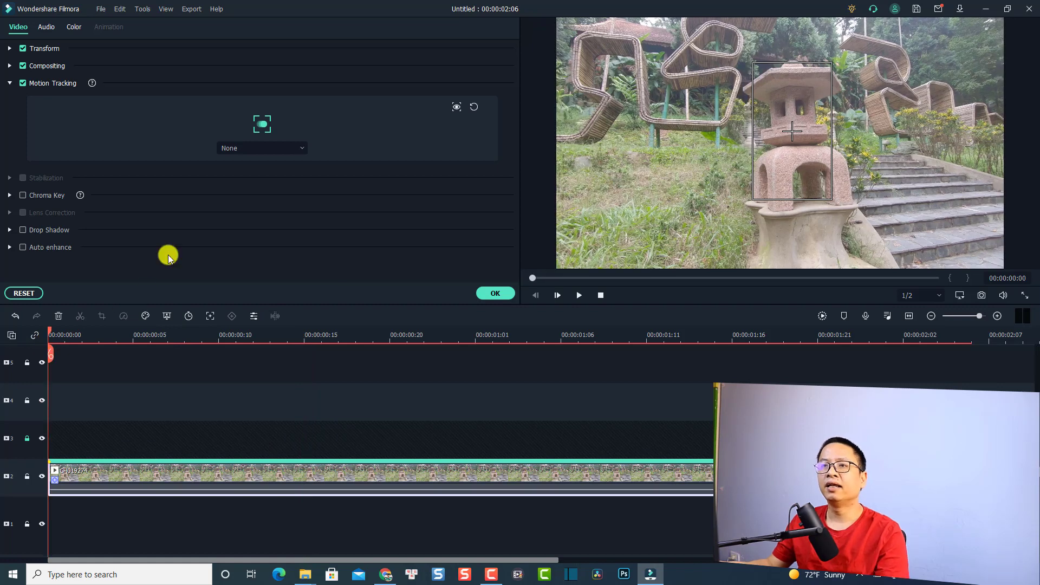
Step: Confirm the tracking settings and pick the SUBSCRIBED Element_01 from Recommended elements
click(493, 293)
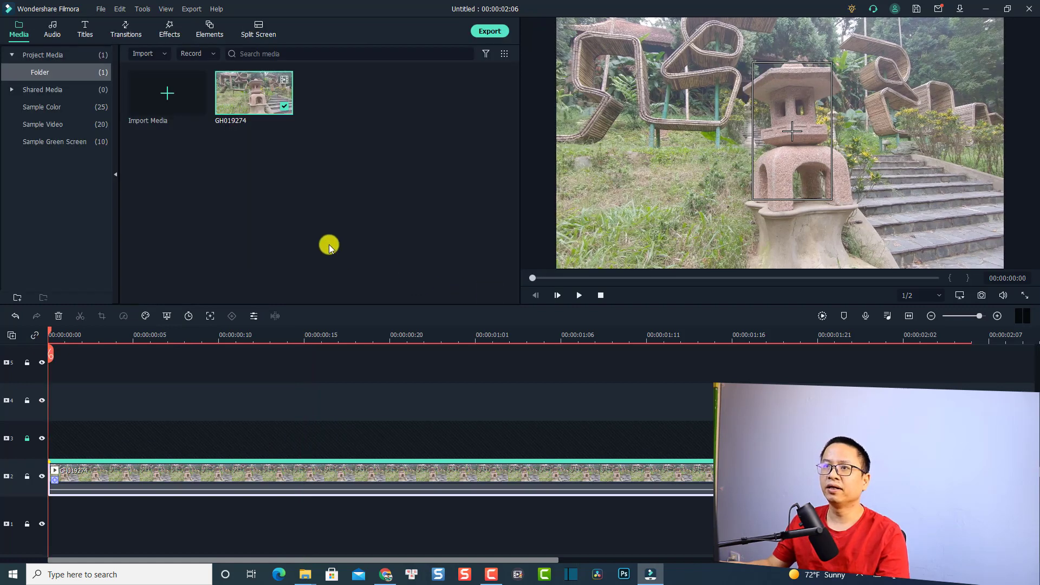
click(205, 33)
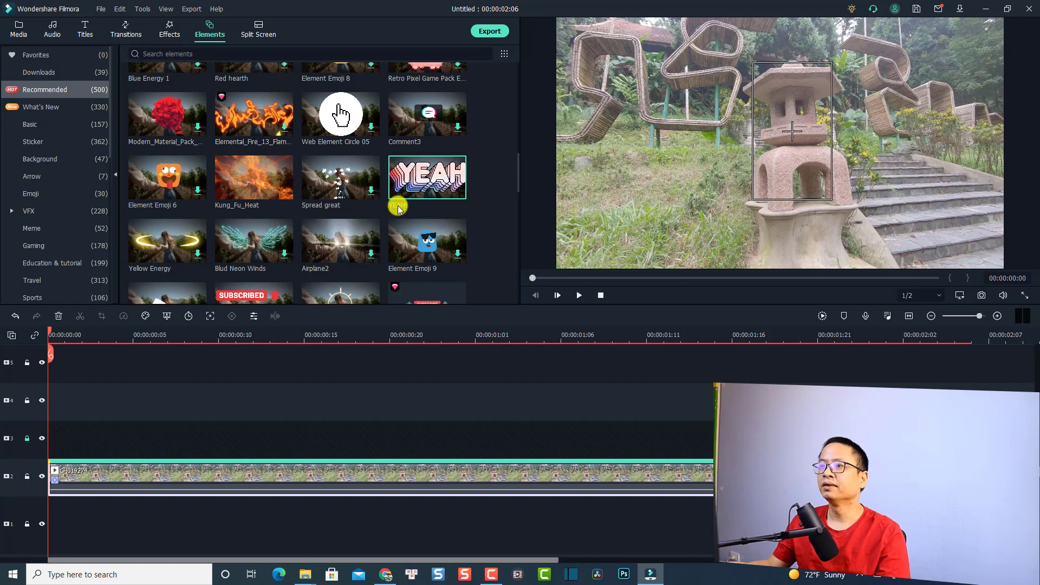
scroll(381, 227, down, 3)
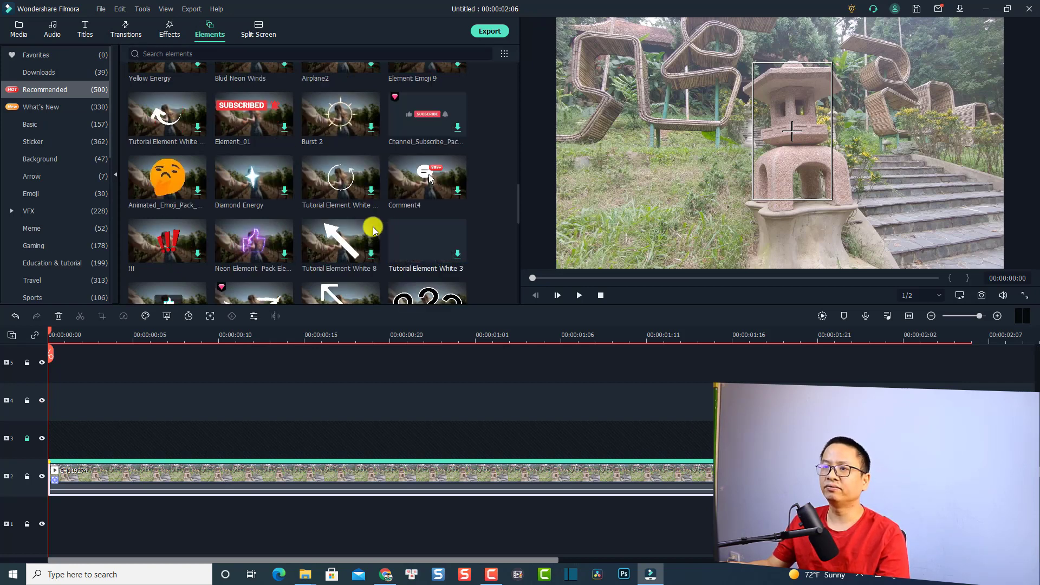
click(252, 132)
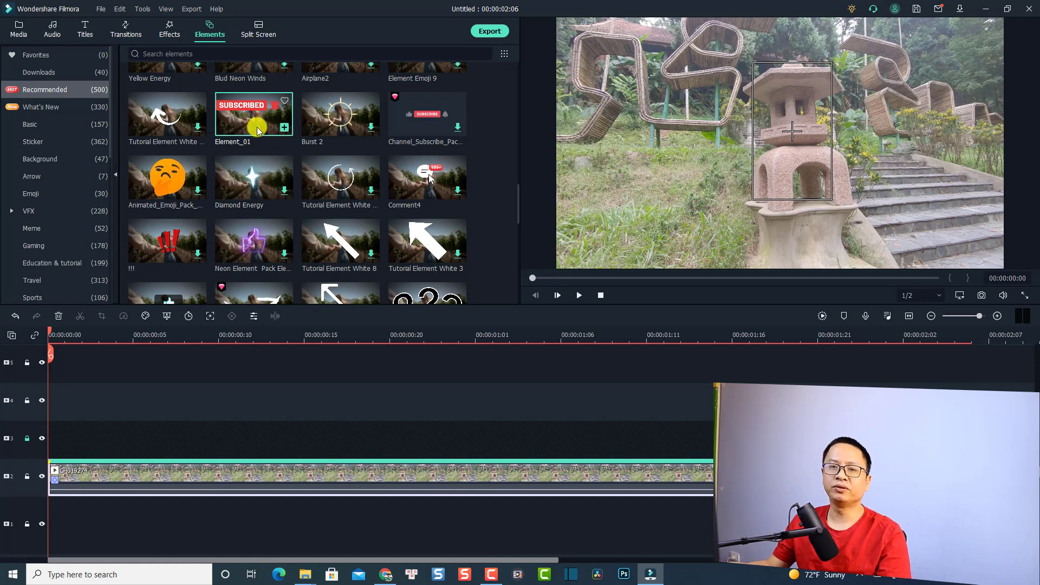
Step: Place Element_01 on track 3 above the garden clip, playhead at 00:00:00:04
drag(257, 134, 51, 418)
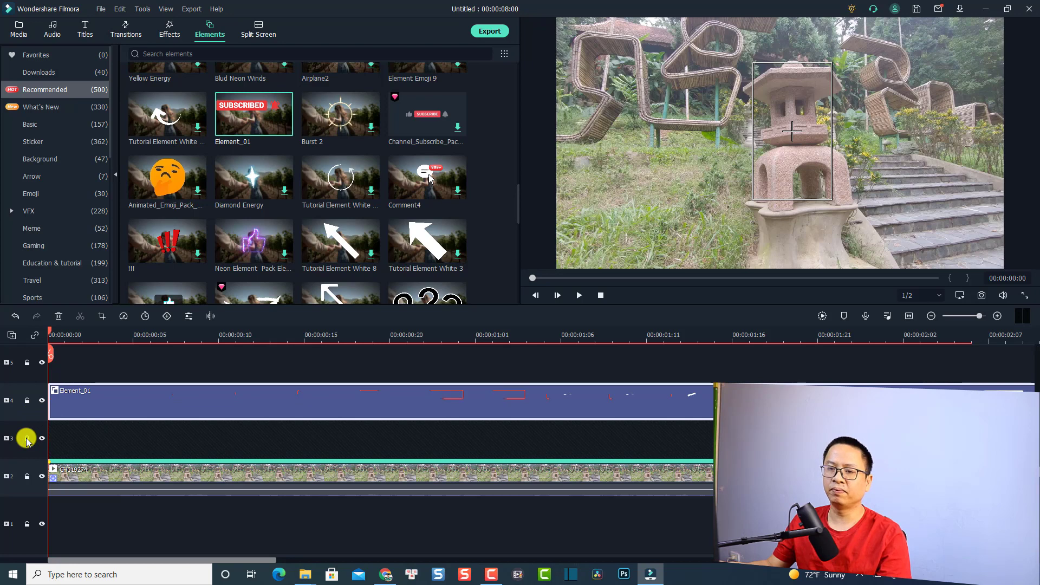
drag(114, 409, 112, 432)
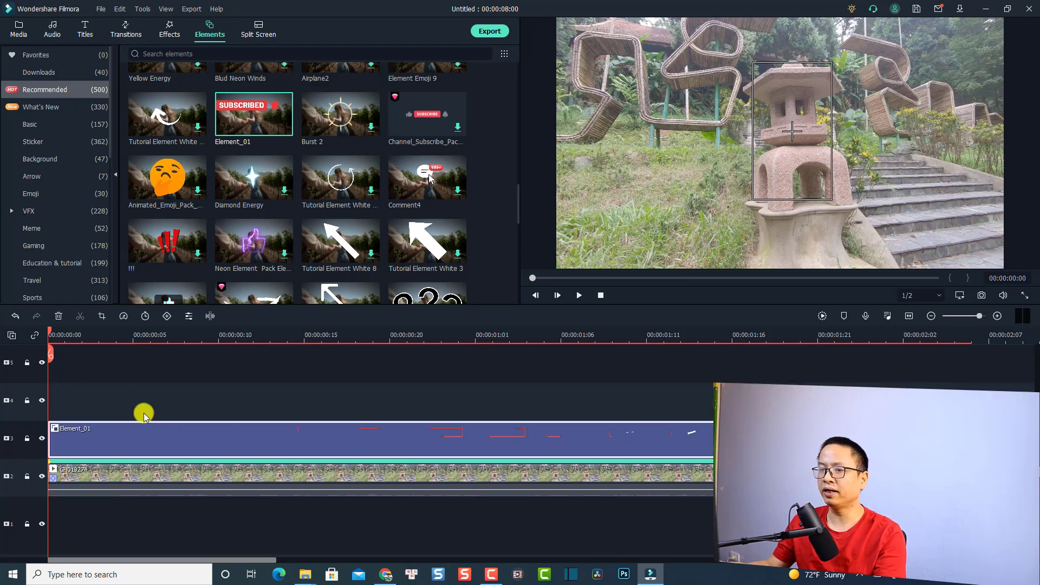
click(117, 334)
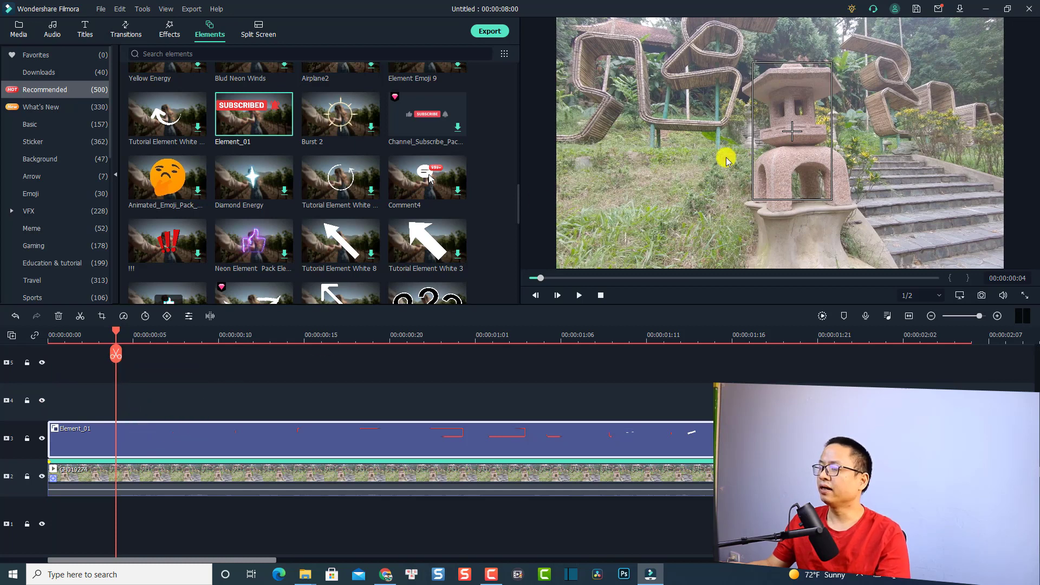
click(301, 389)
Step: Preview the SUBSCRIBED animation, then bring up the garden clip's editing settings
key(space)
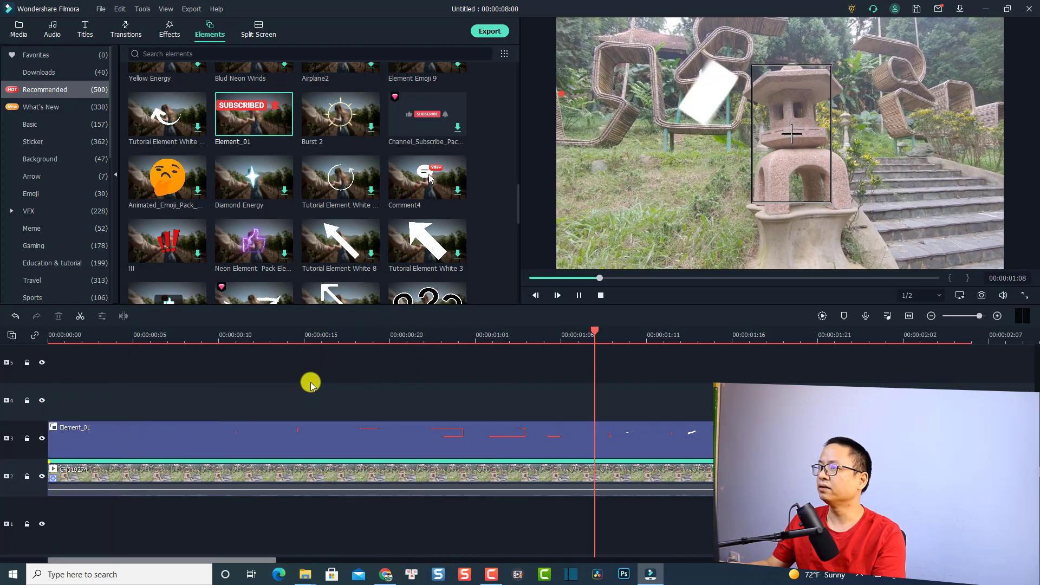
key(space)
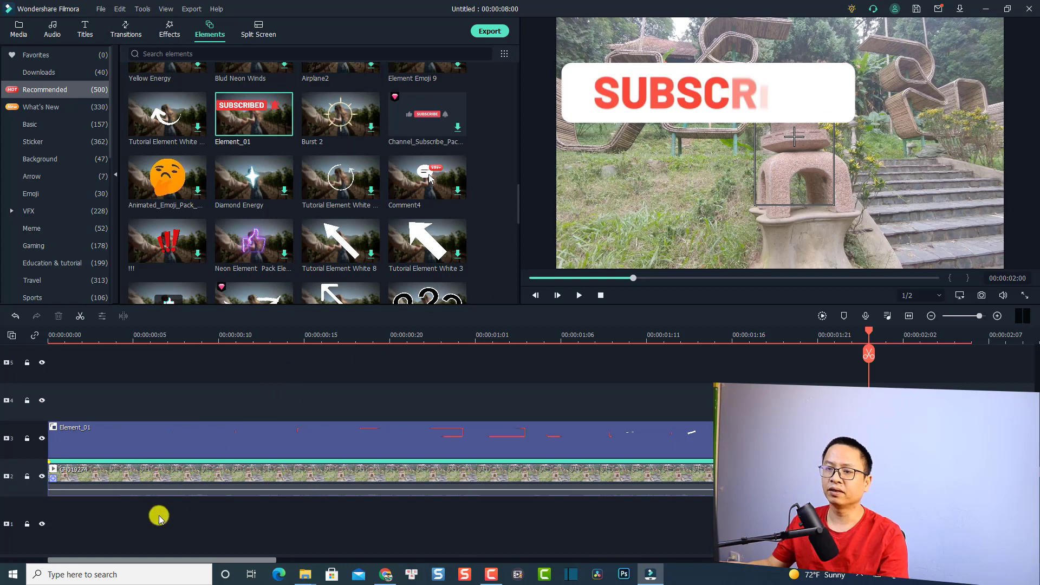
click(144, 476)
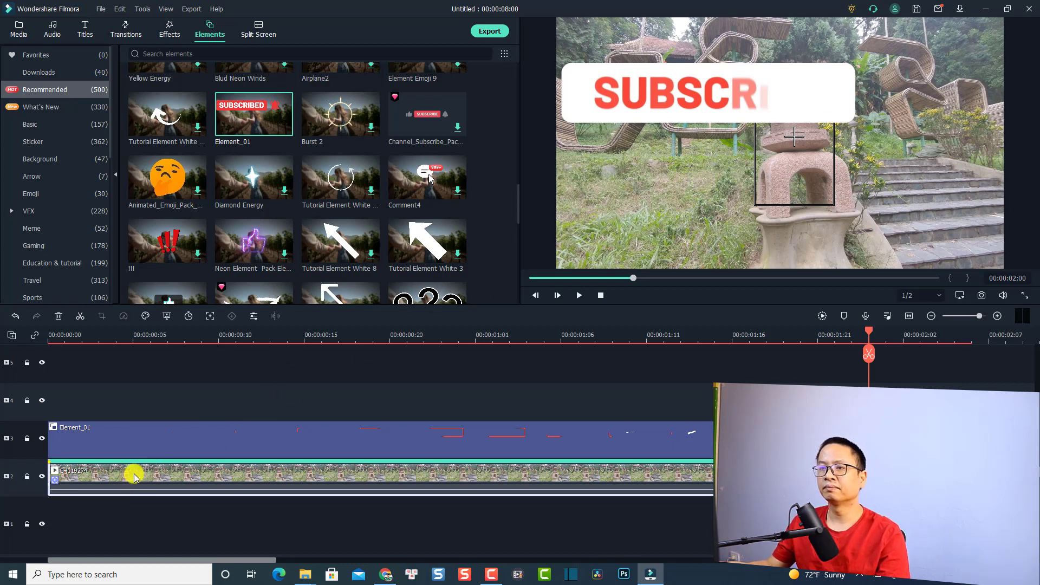
double_click(135, 473)
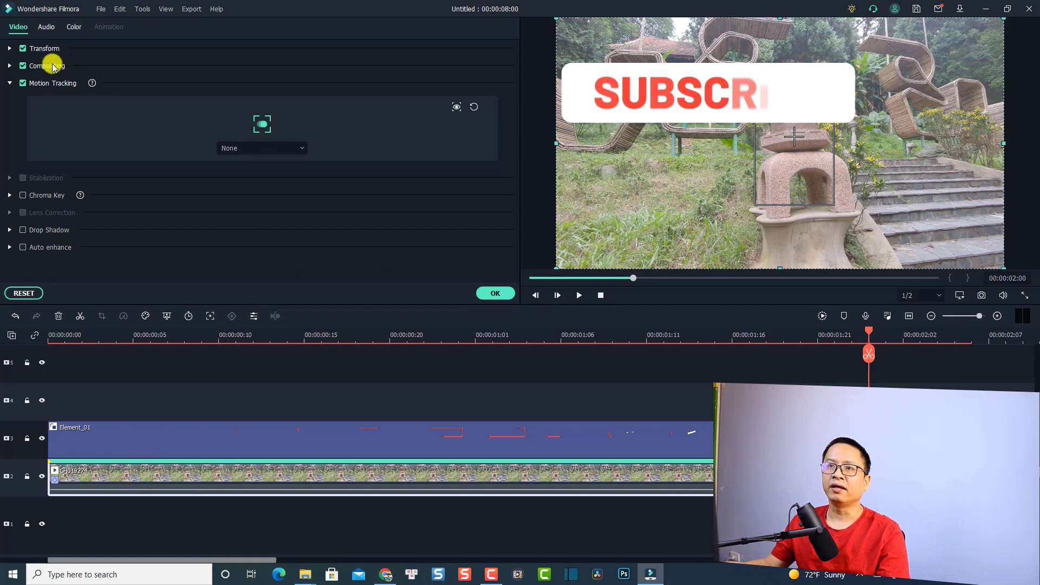
Step: Link Element_01 to the motion track and shrink the SUBSCRIBE element onto the lantern
click(301, 150)
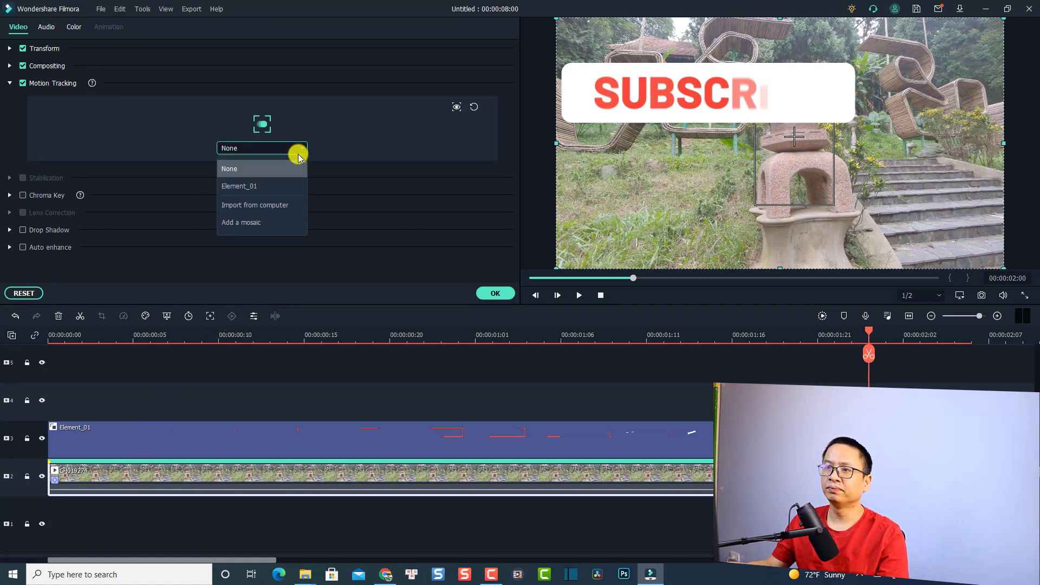
click(246, 186)
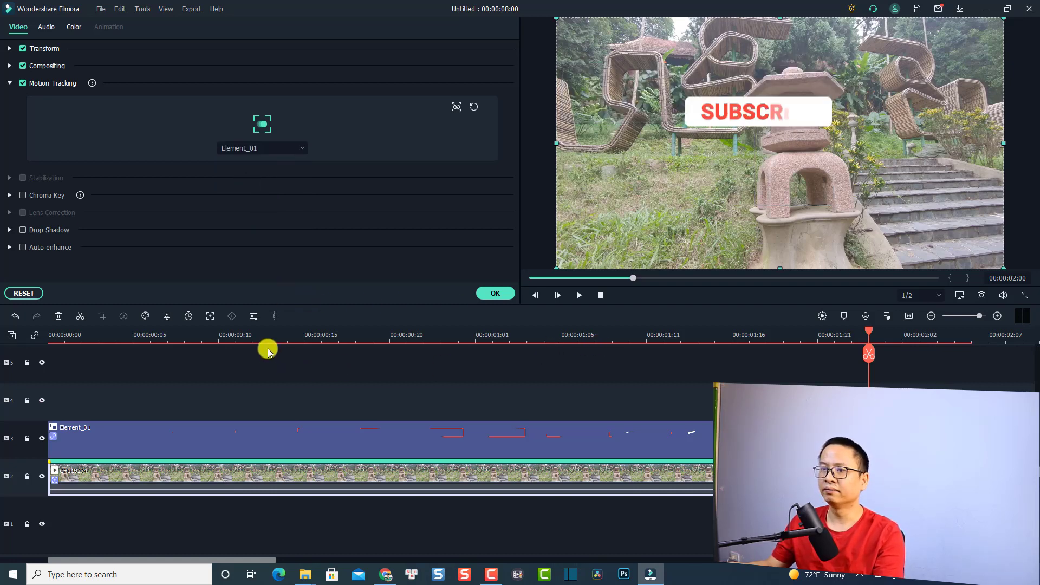
click(757, 120)
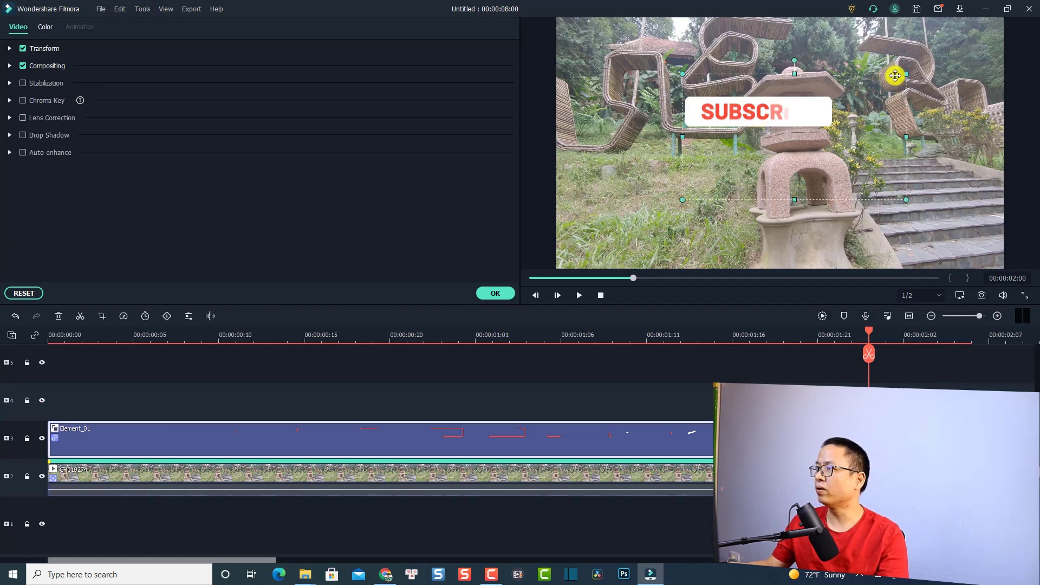
drag(905, 75, 806, 160)
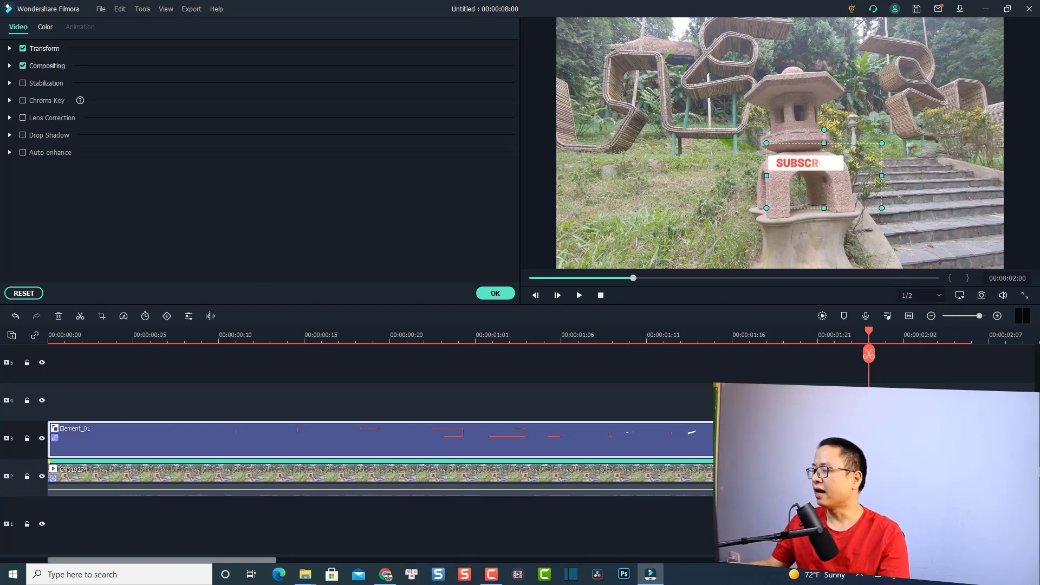
Step: Split Element_01 at 00:00:02:06 and delete the part past the video's end
scroll(601, 445, down, 3)
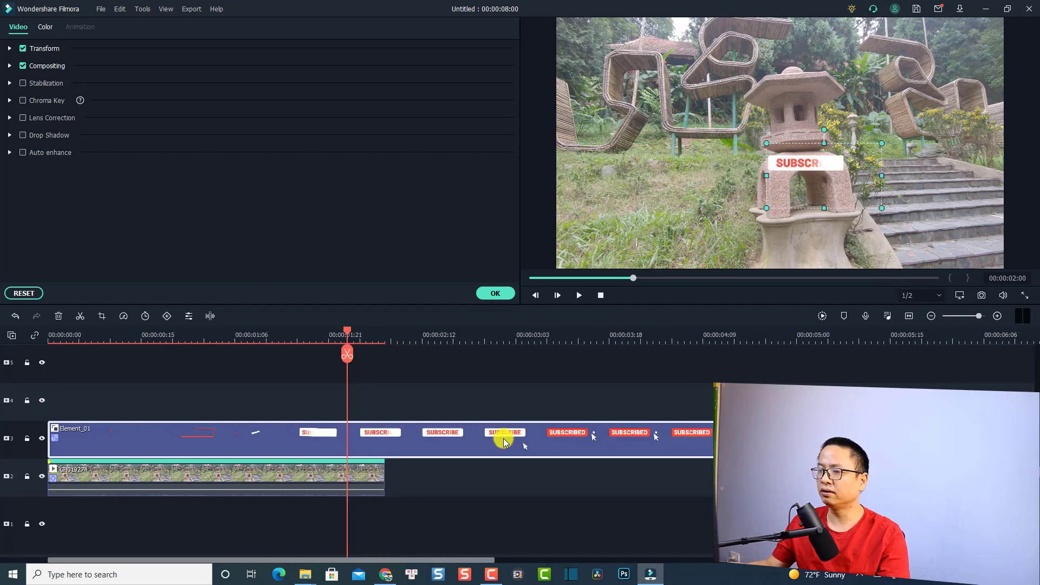
click(390, 339)
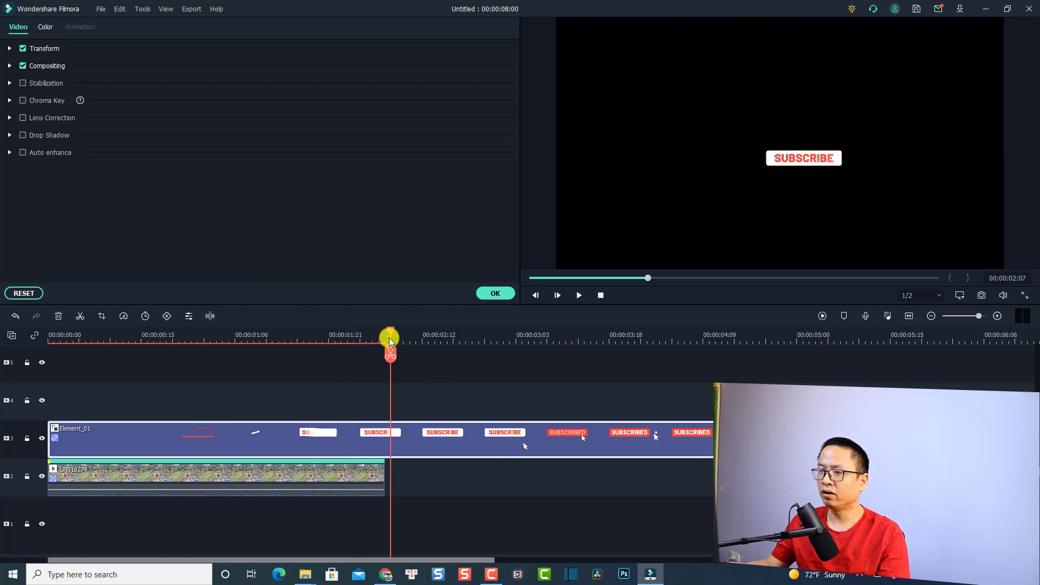
click(386, 331)
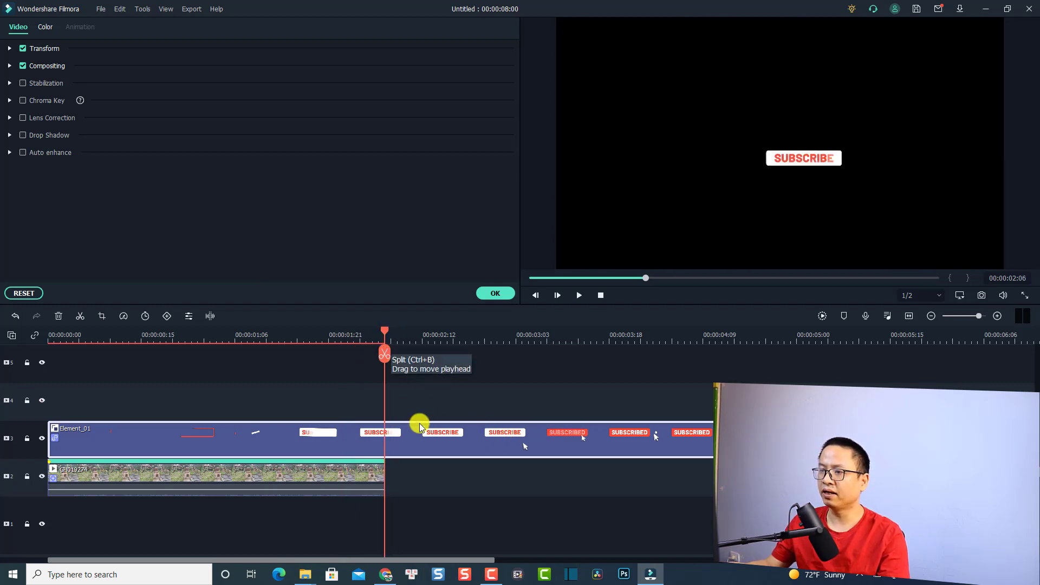
click(385, 358)
click(448, 430)
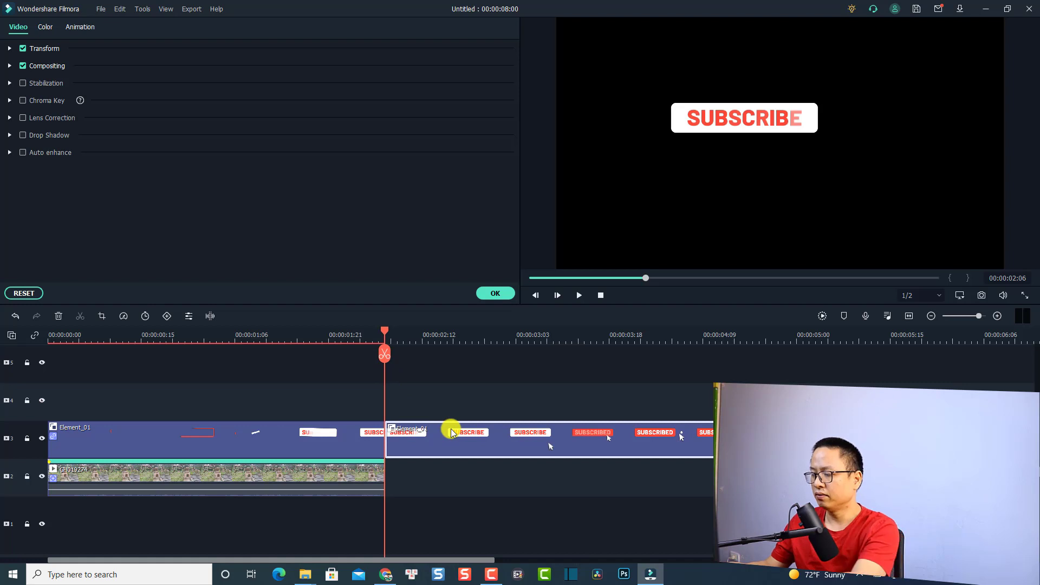
key(Delete)
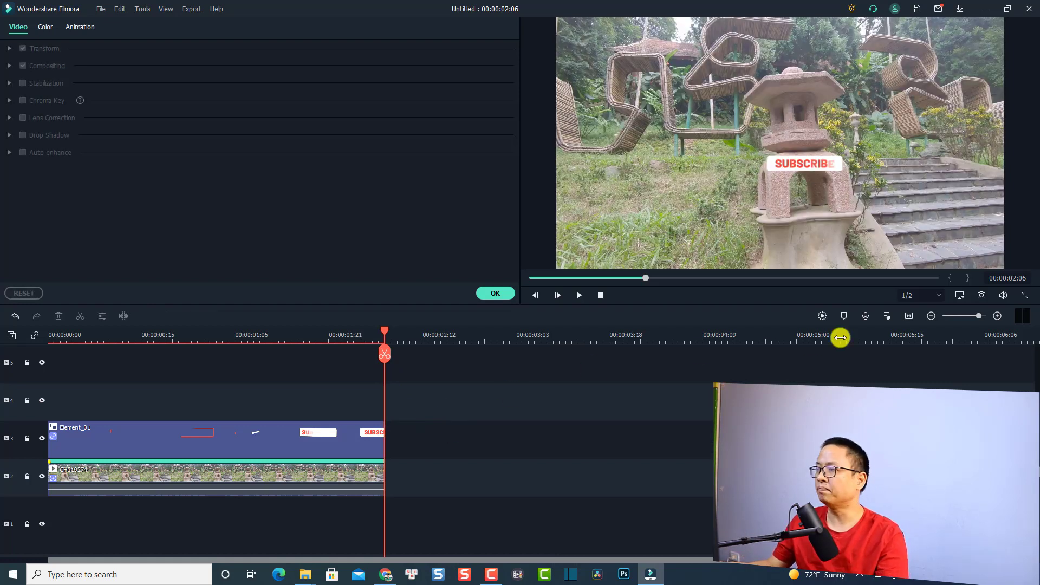
Step: Zoom the timeline to fit and play the tracked result from the start
click(910, 319)
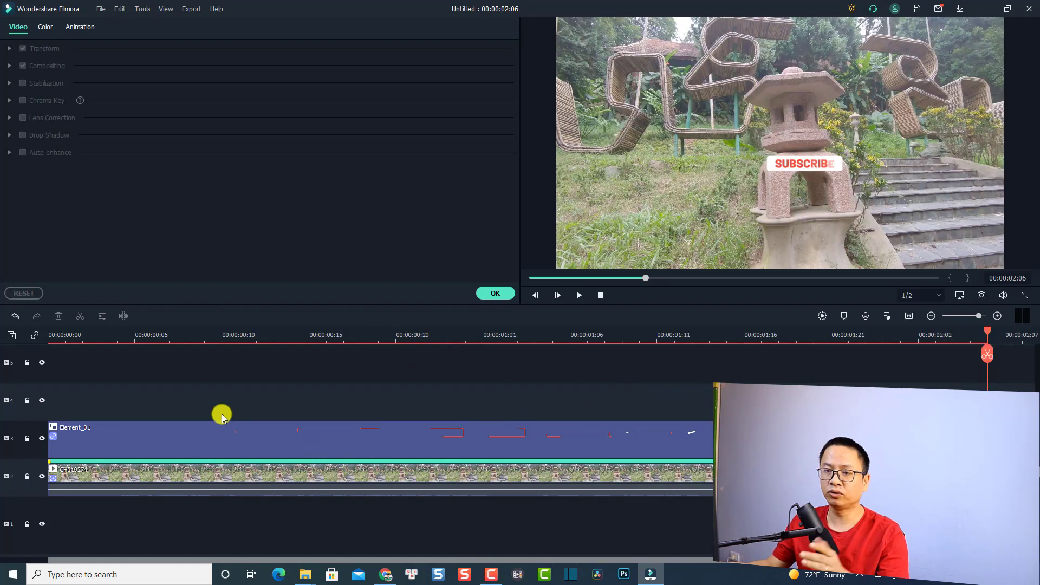
click(48, 334)
key(space)
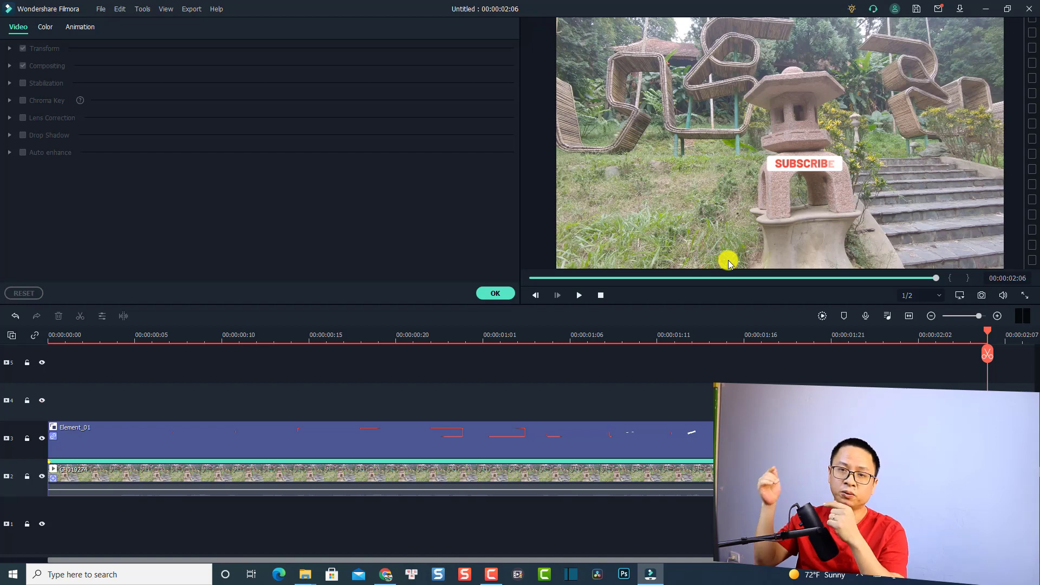
click(303, 481)
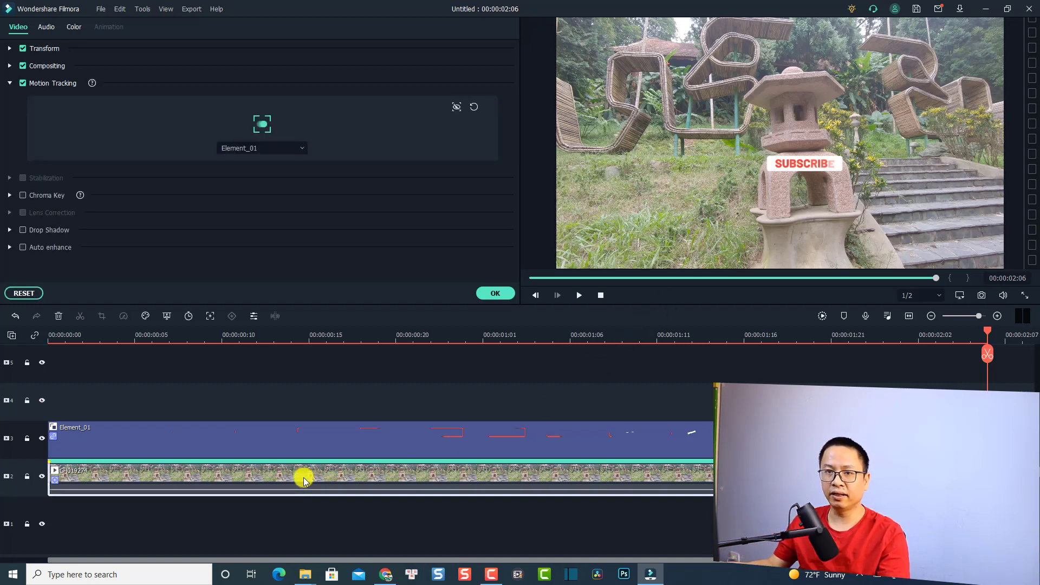
Step: Duplicate GH019274 onto track 4, aligned to the project start at 00:00:00
right_click(304, 481)
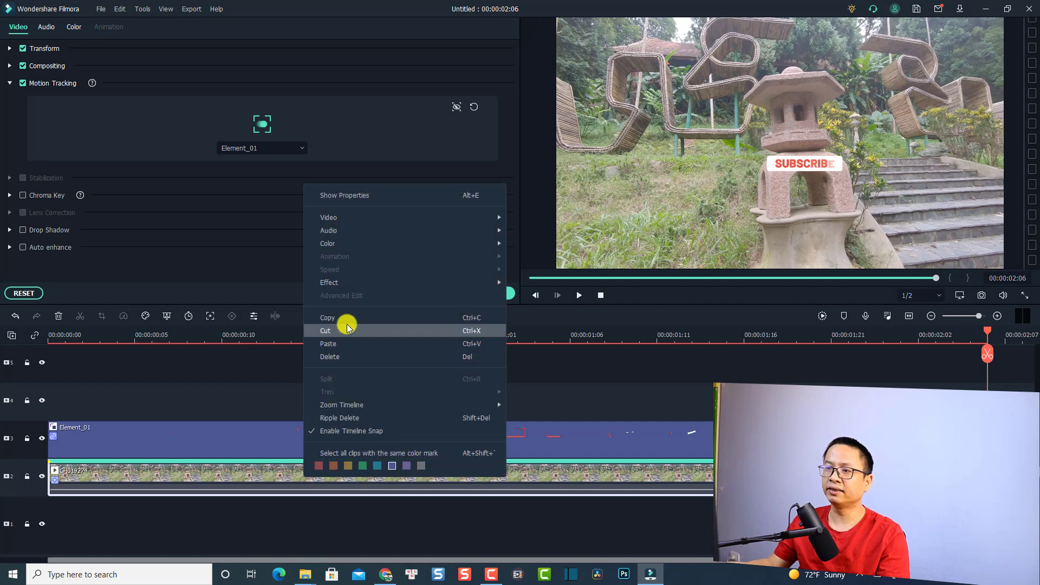
click(347, 320)
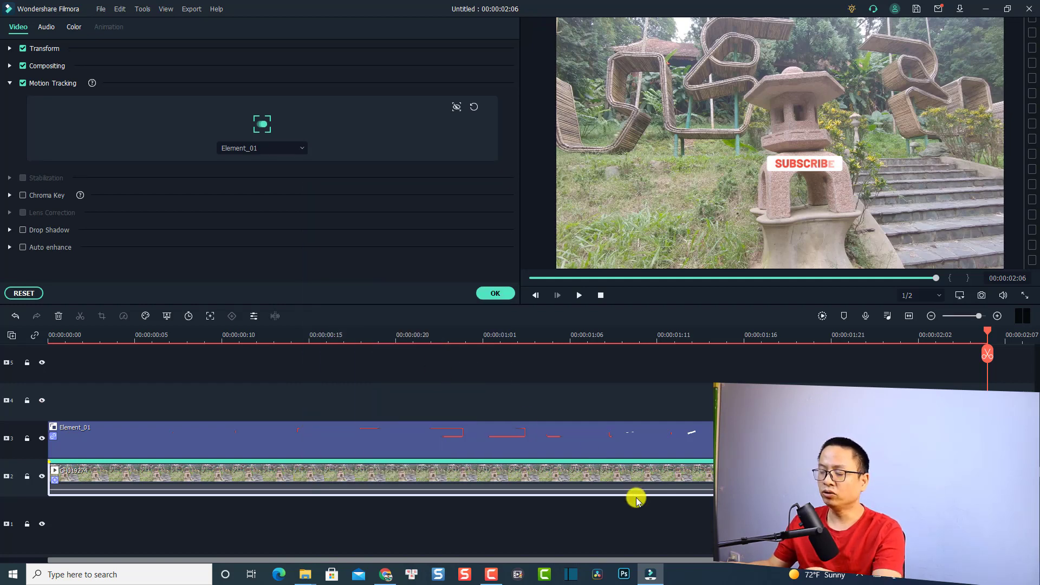
key(ctrl+v)
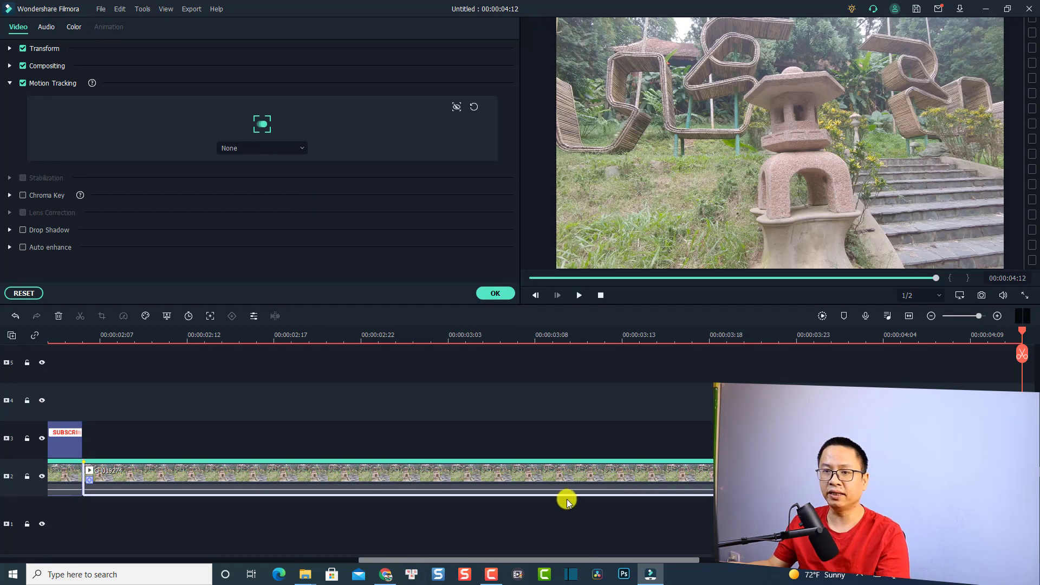
drag(335, 473, 98, 402)
click(908, 319)
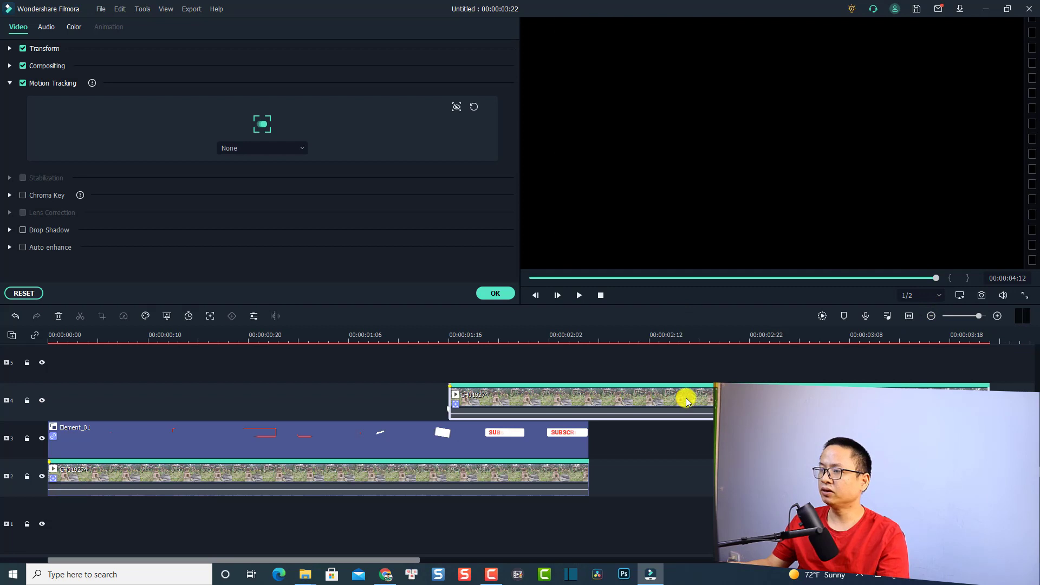
drag(685, 400, 273, 407)
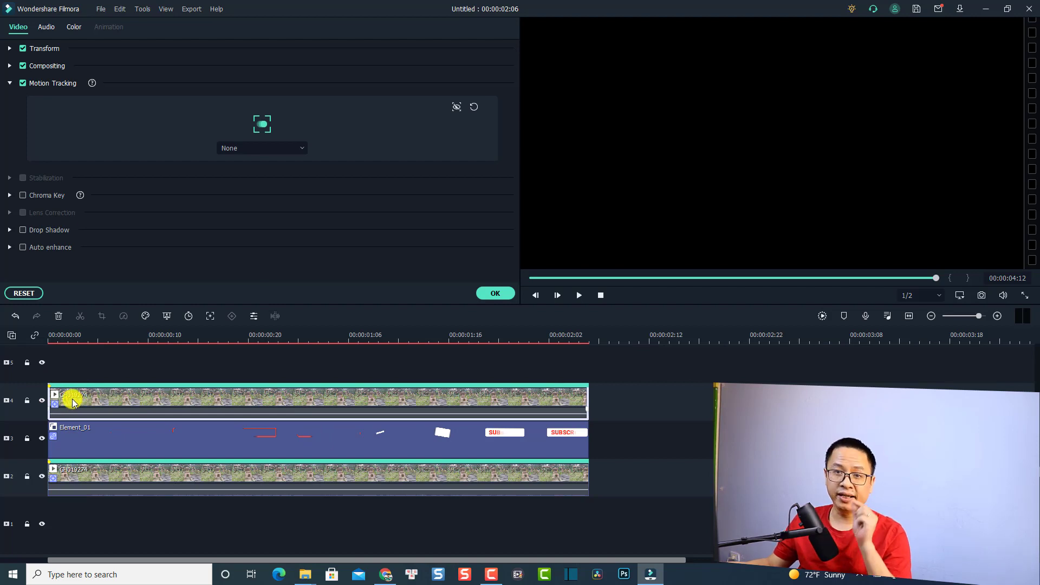
Step: Turn off the copy's Motion Tracking, clearing its old tracking data
click(98, 345)
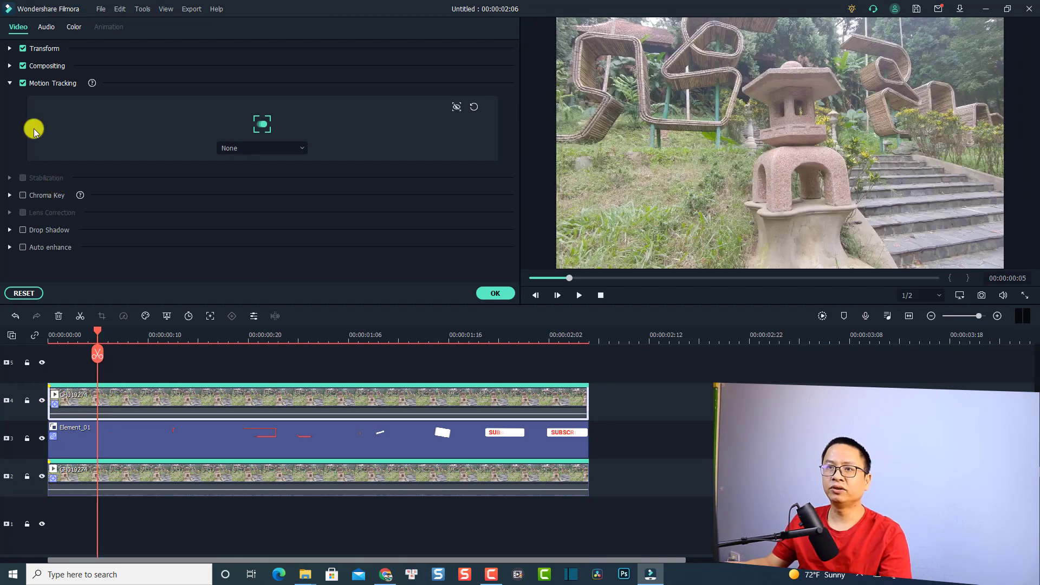
click(23, 84)
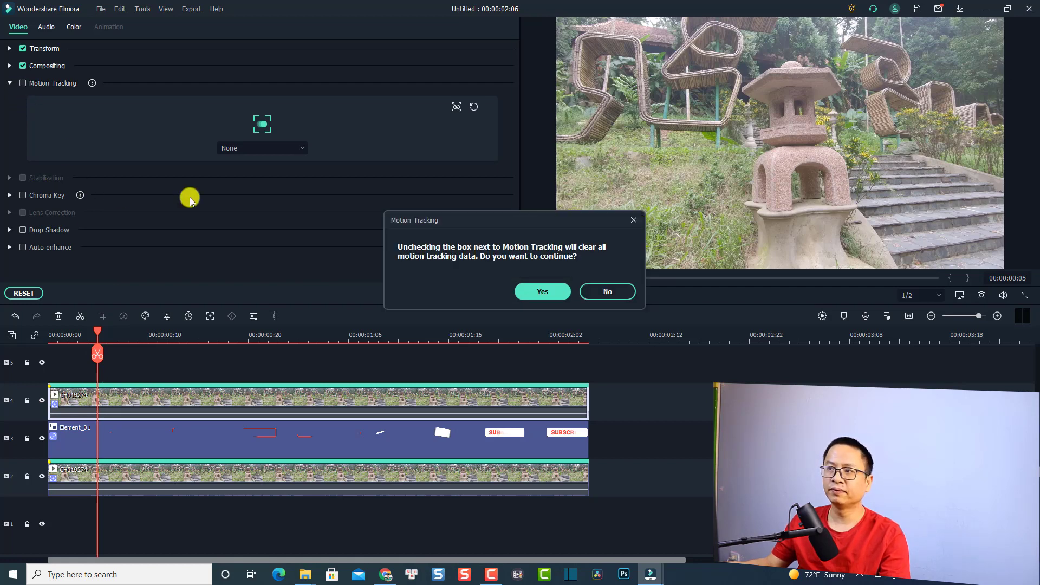
click(533, 292)
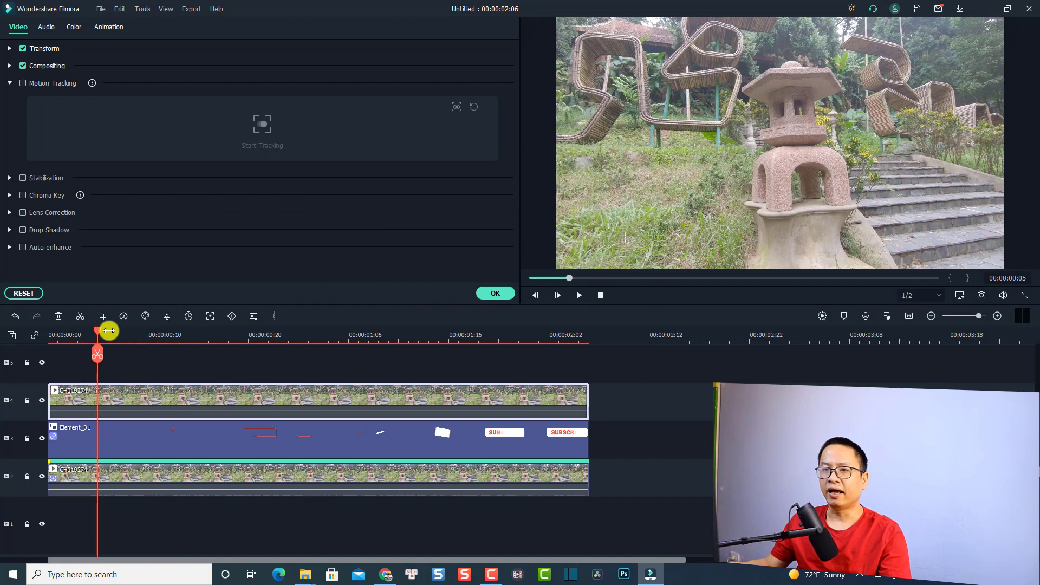
click(49, 337)
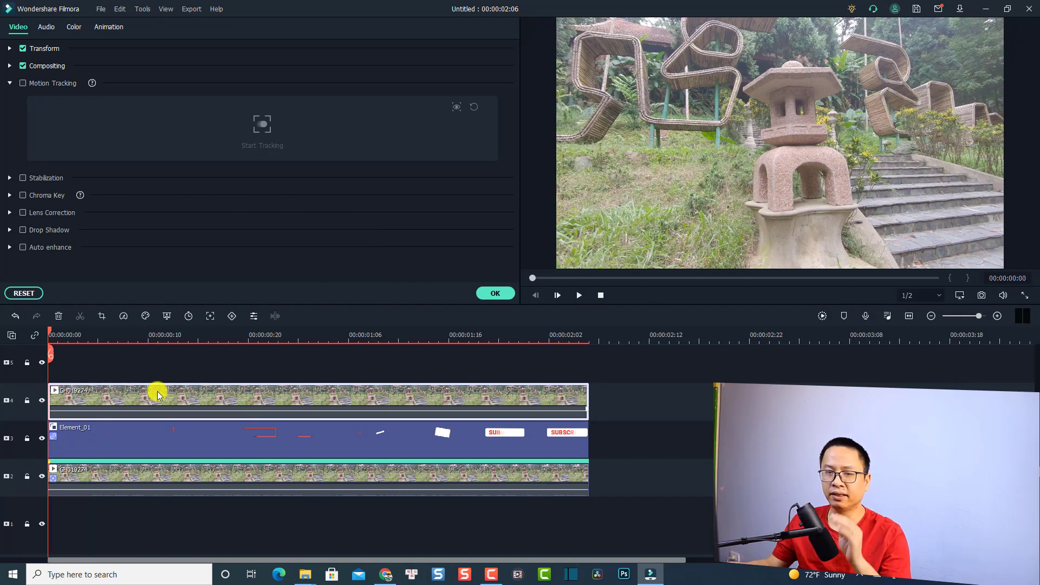
Step: Hide and lock track 3, lock track 2, and re-enable Motion Tracking on the copy
click(43, 439)
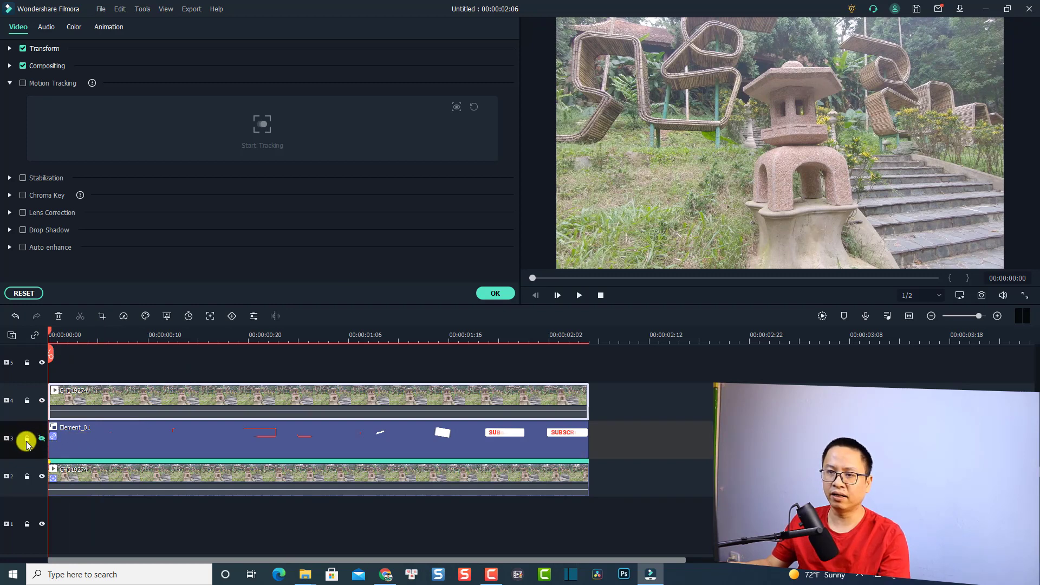
click(27, 440)
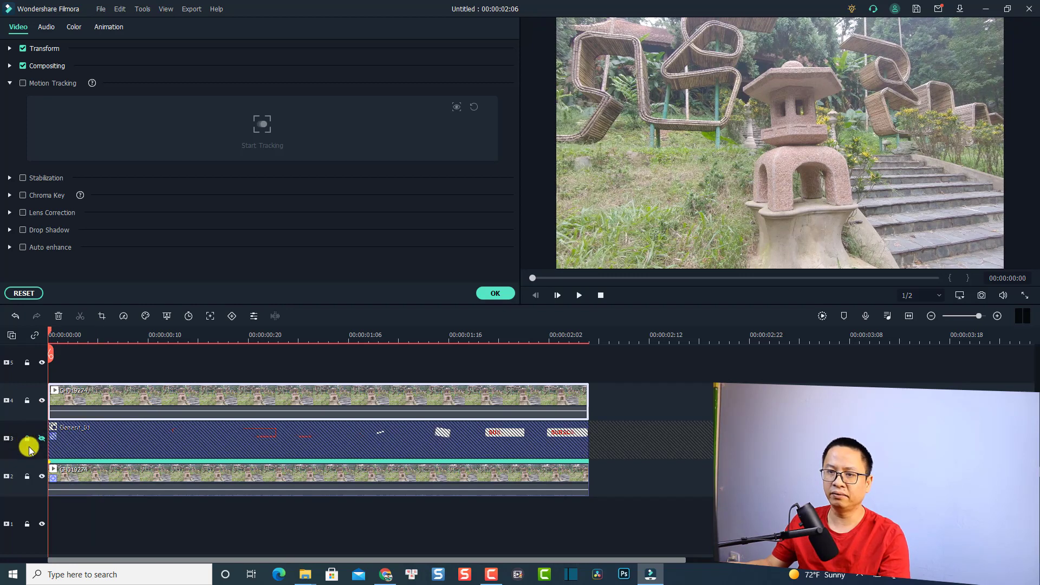
click(28, 477)
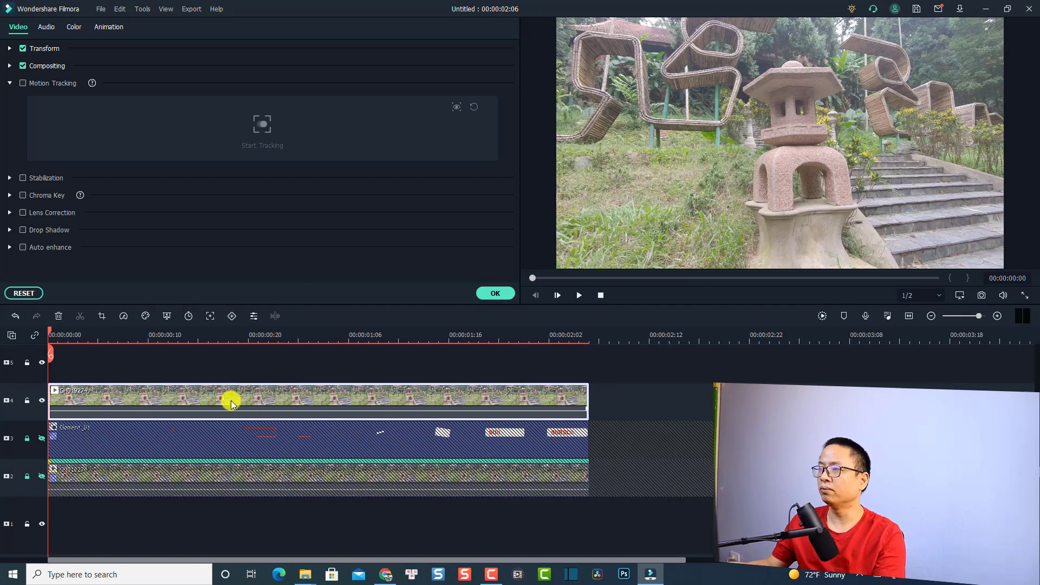
click(22, 83)
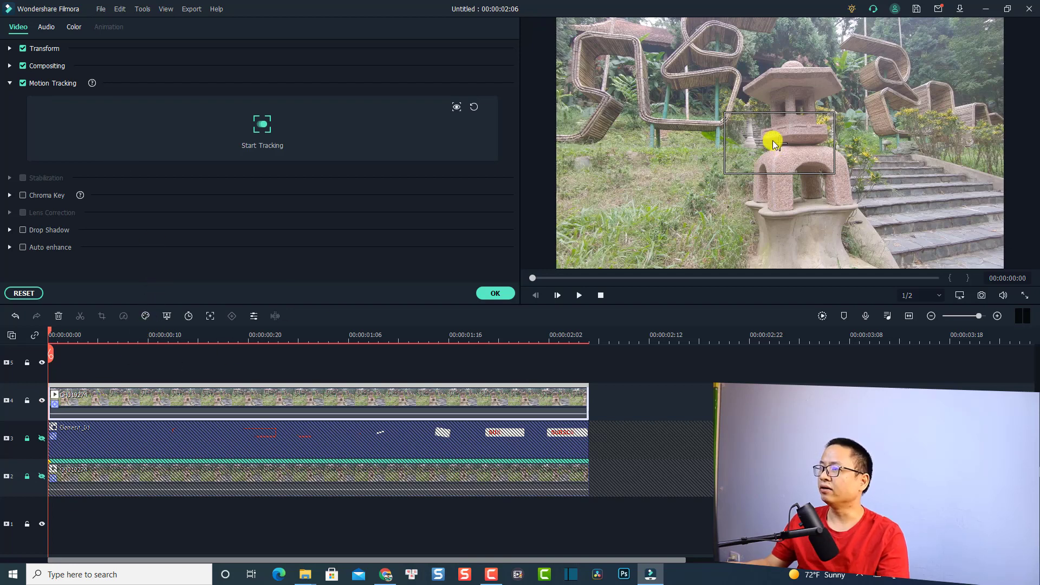
Step: Place the tracking box on the upper-right sculpture and run motion tracking on it
mouse_move(777, 144)
mouse_down()
mouse_move(888, 90)
mouse_move(863, 85)
mouse_up()
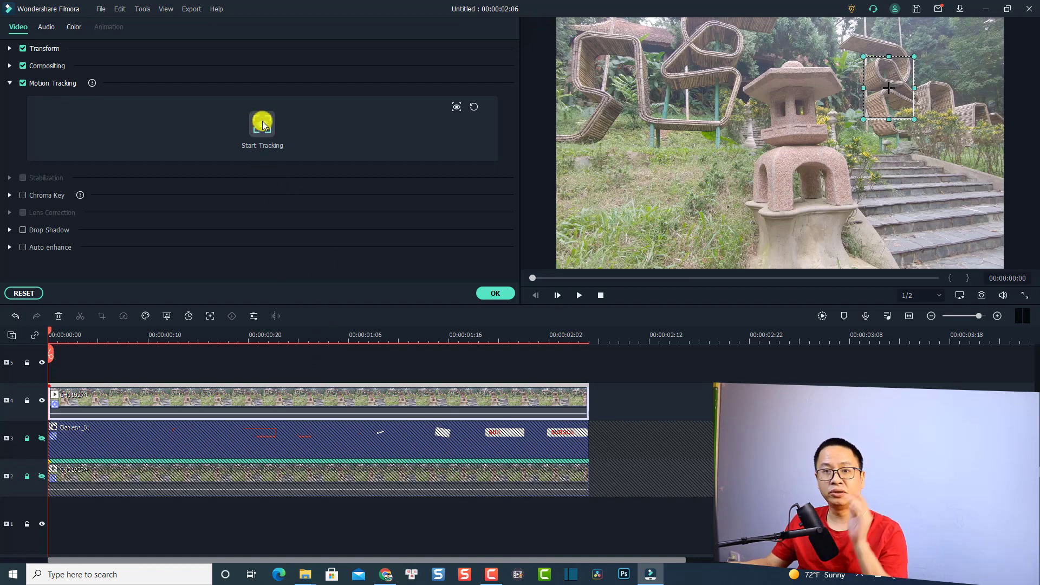
click(263, 125)
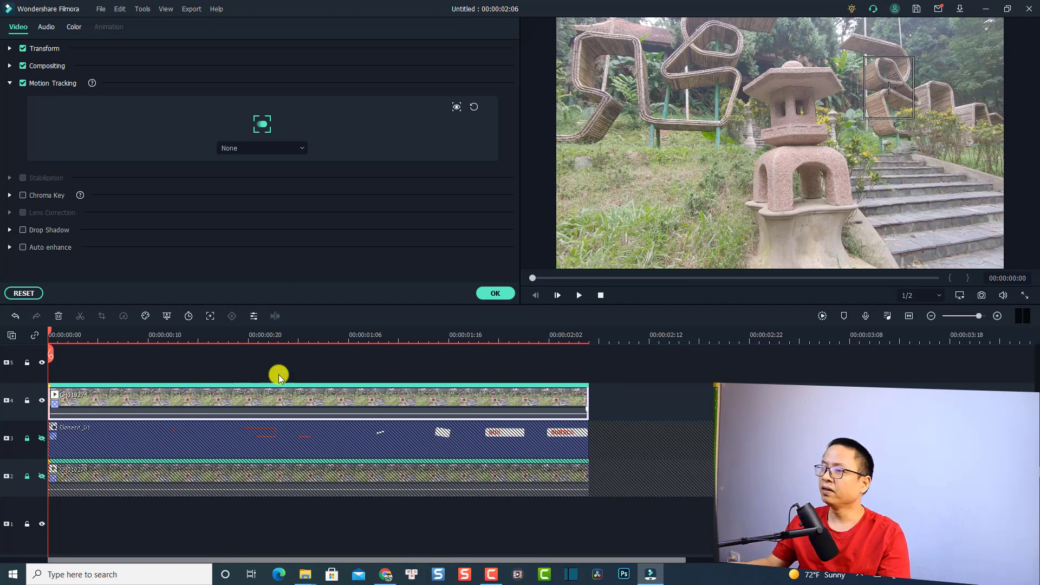
Step: Accept the tracking and add the Title 27 template on a new top track
click(490, 295)
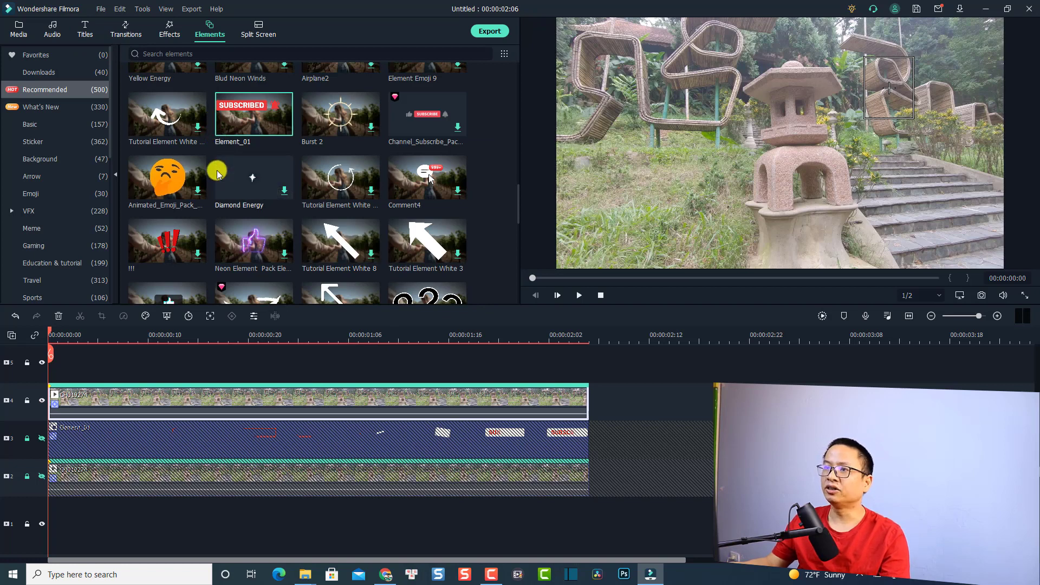
click(85, 30)
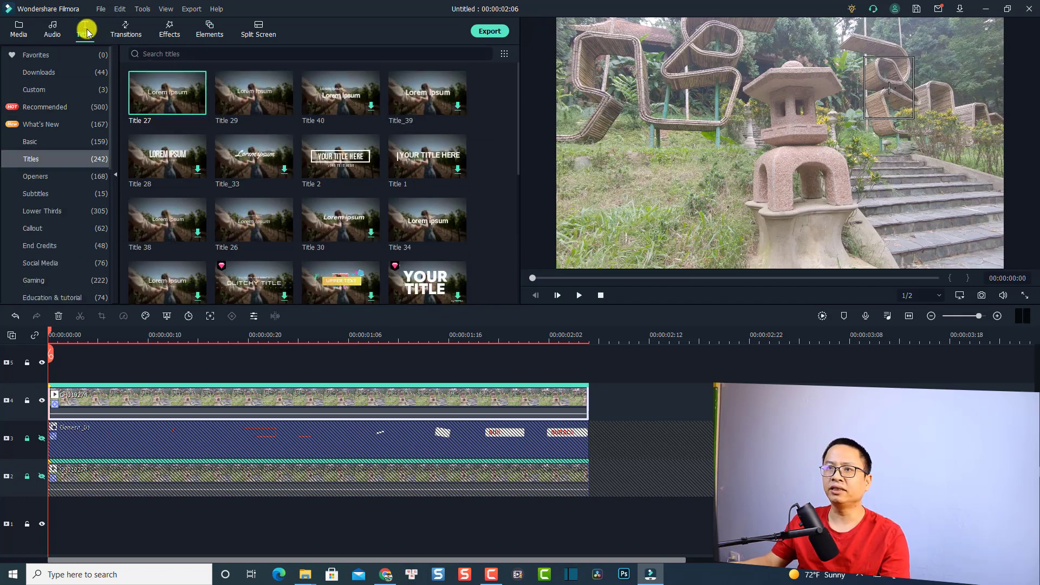
drag(159, 111, 34, 367)
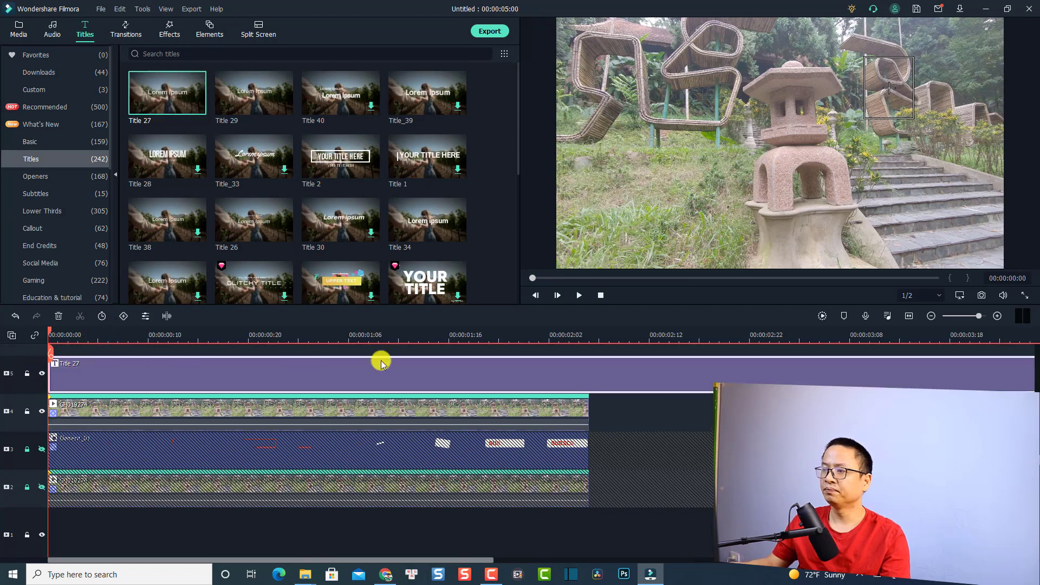
Step: Trim Title 27 so it ends with the video at 00:00:02:06
click(592, 340)
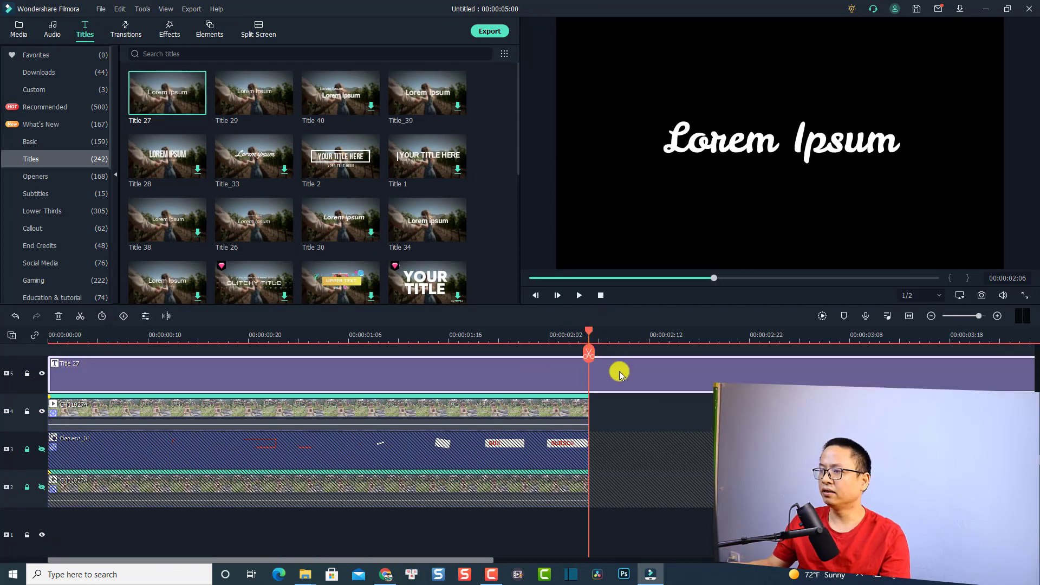
click(589, 357)
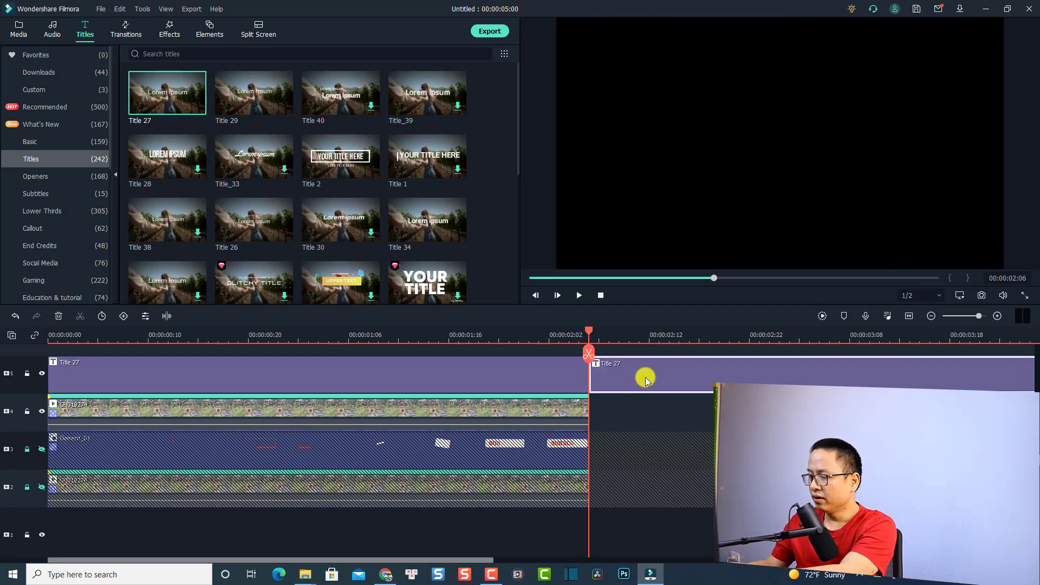
key(Delete)
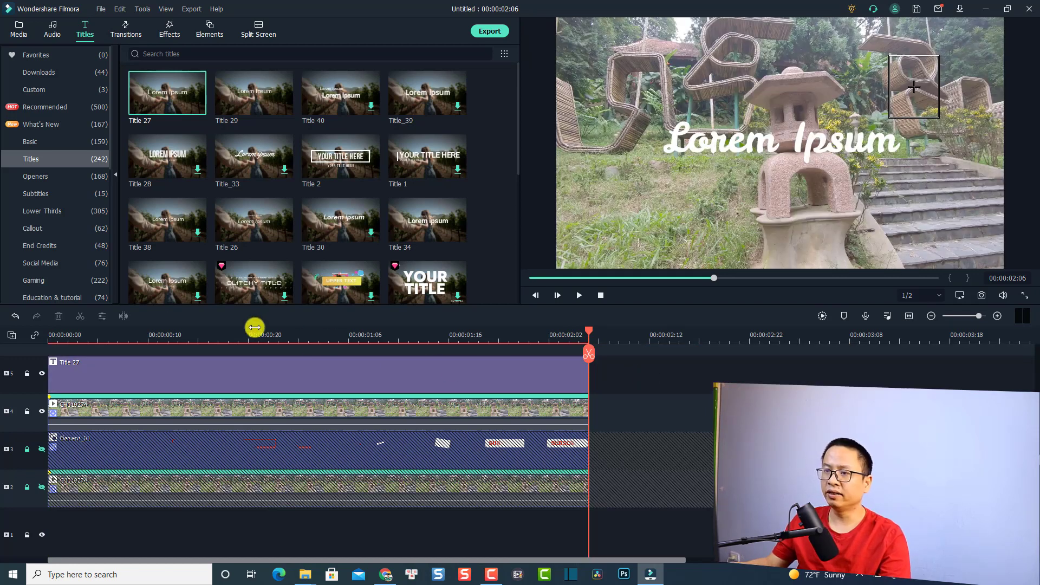
double_click(770, 144)
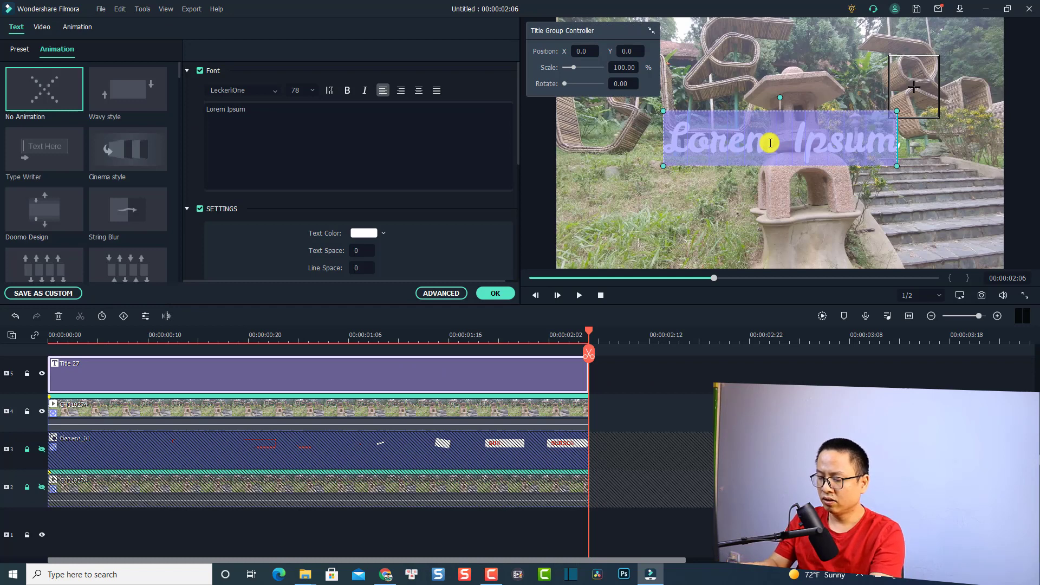
Step: Change the title text to 'Object 2' in the Leelawadee UI font
text(Object)
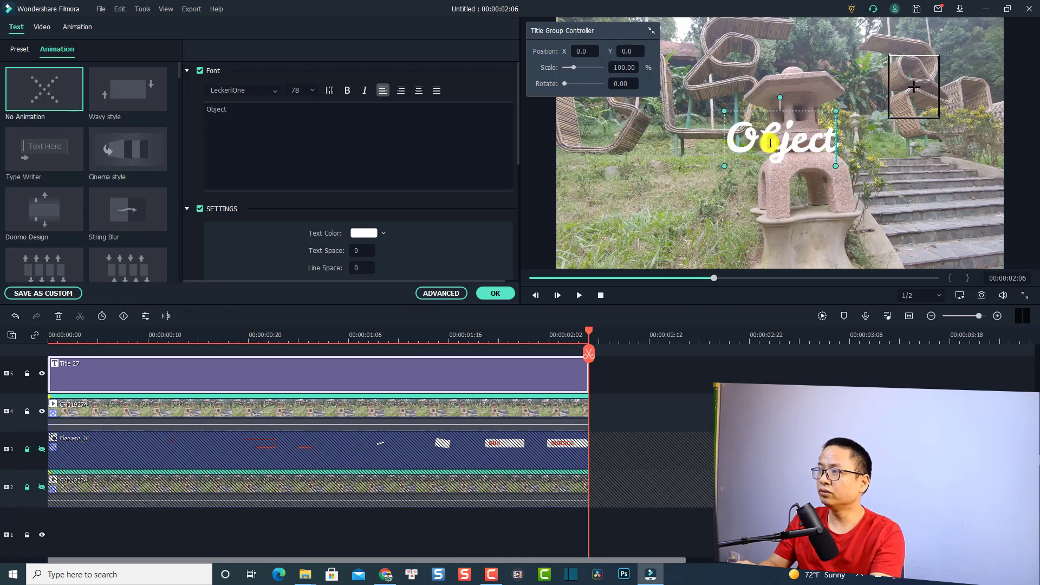
text( 2)
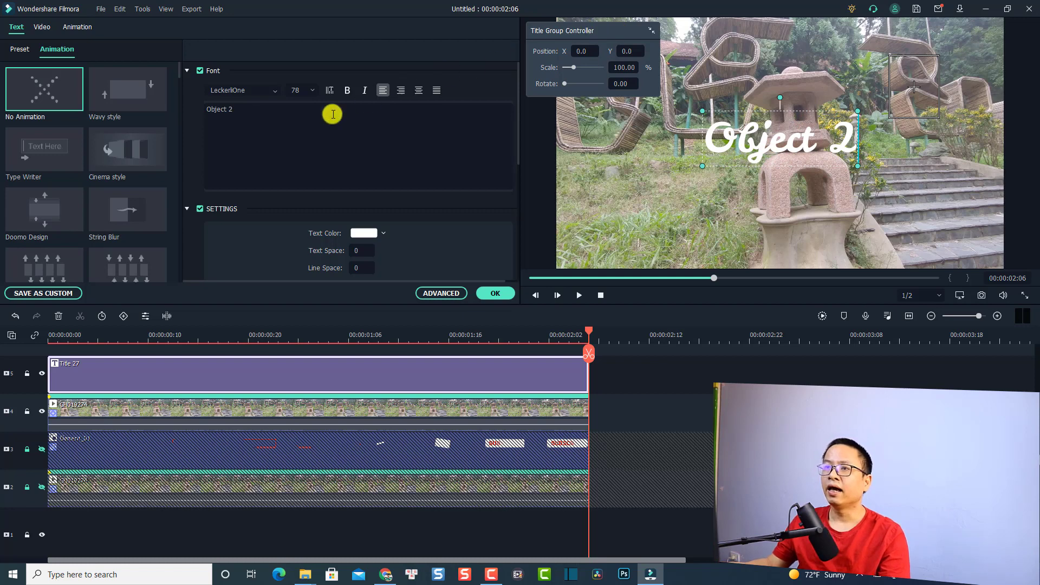
click(254, 91)
scroll(254, 93, down, 1)
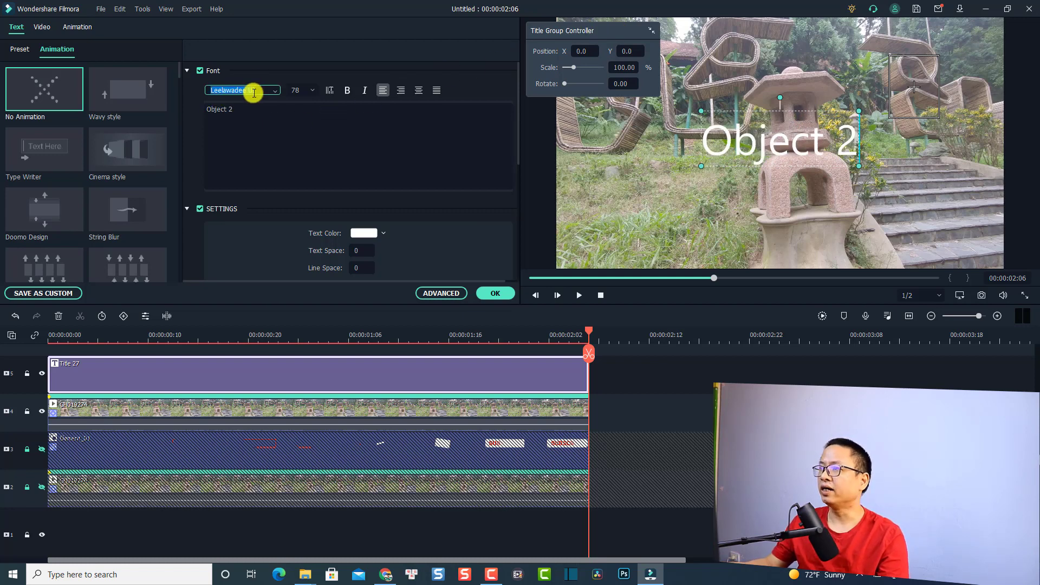
Step: Shrink the Object 2 title to size 67, then select the track-4 garden clip
drag(859, 111, 838, 124)
click(671, 195)
click(769, 133)
click(491, 360)
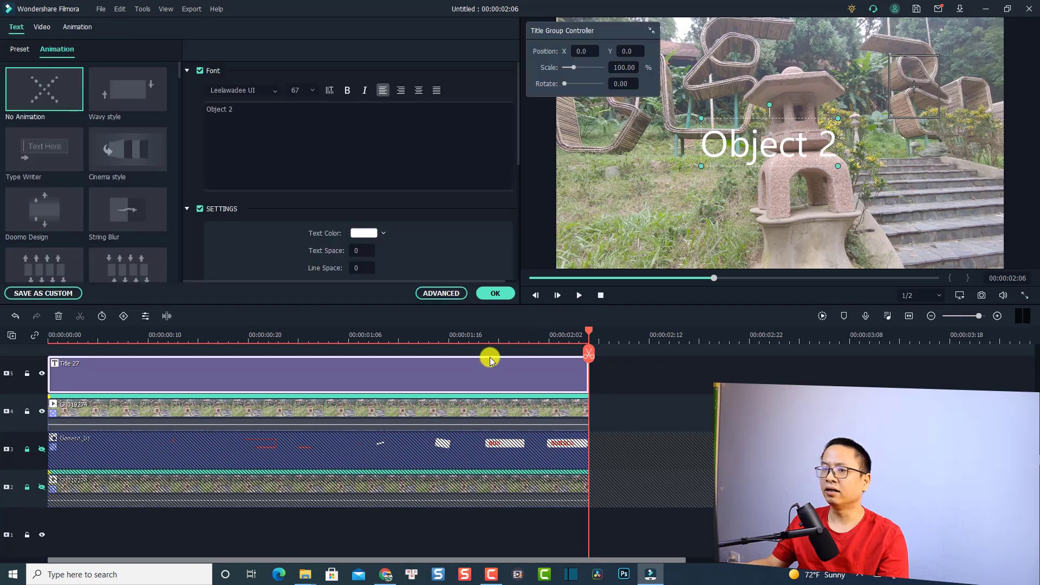
click(169, 414)
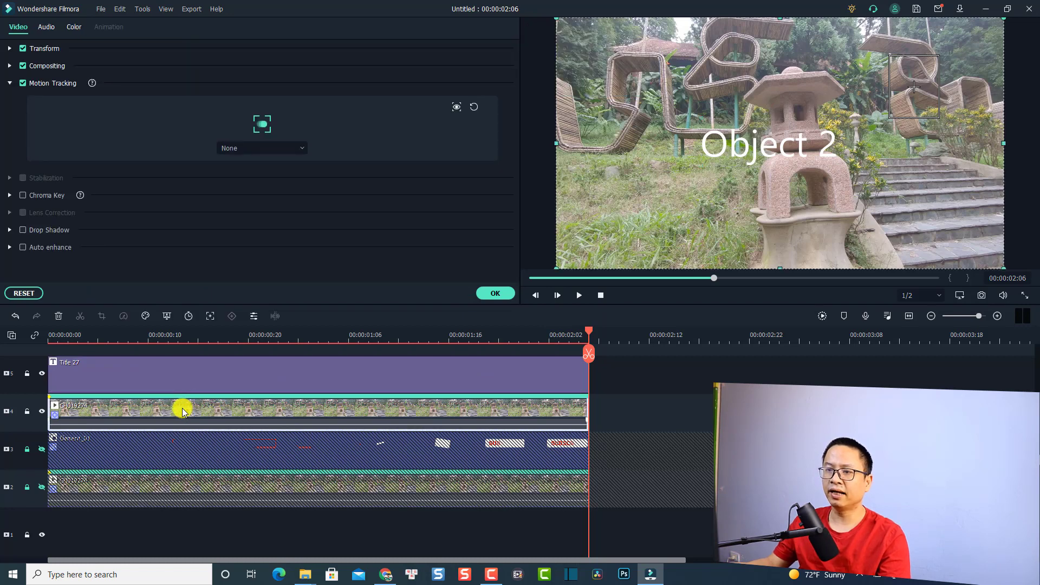
Step: Link Title 27 to the sculpture's motion track and nudge it slightly lower
click(302, 148)
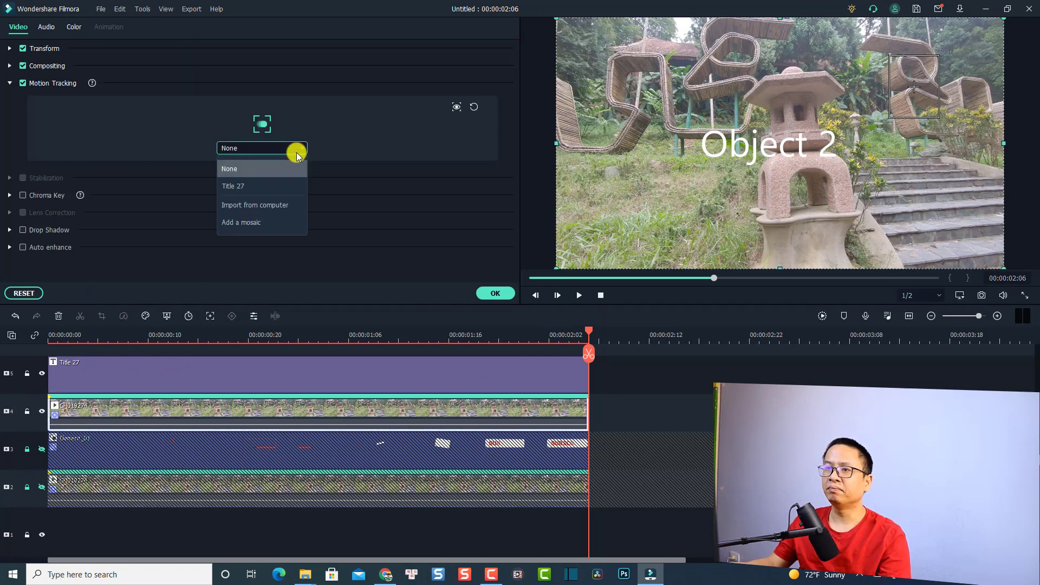
click(233, 187)
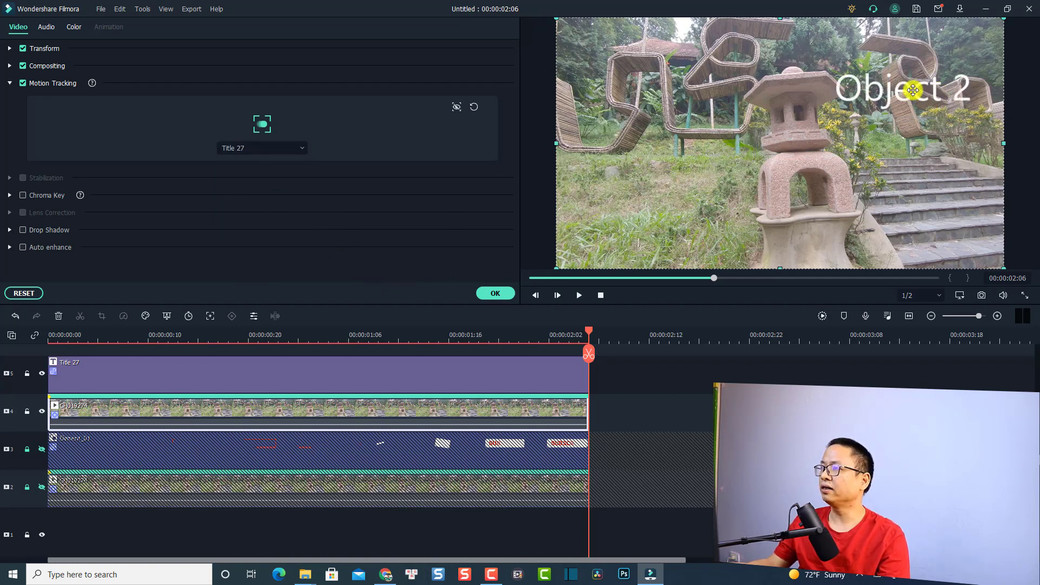
drag(905, 93, 910, 118)
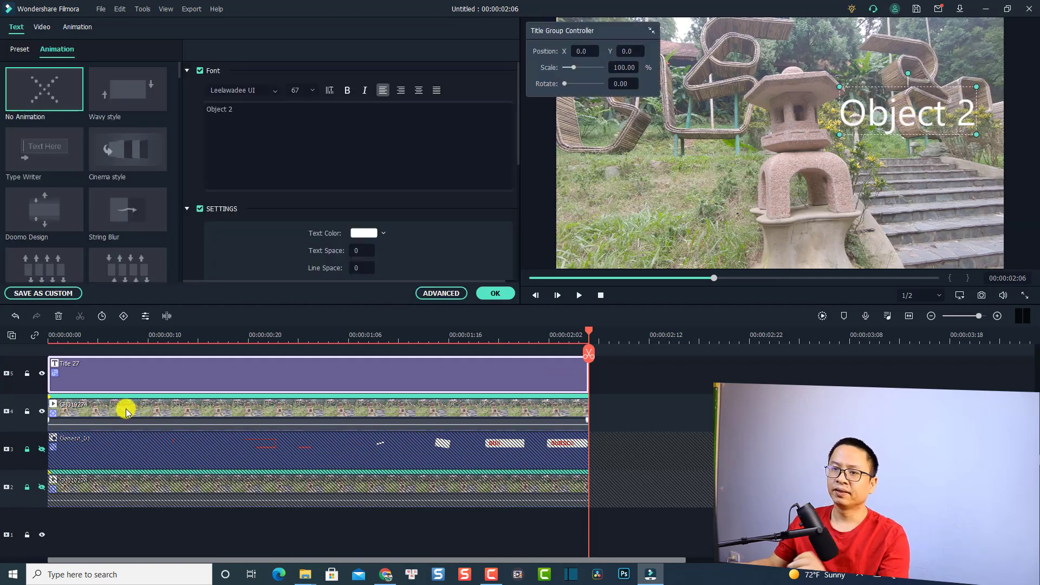
click(51, 329)
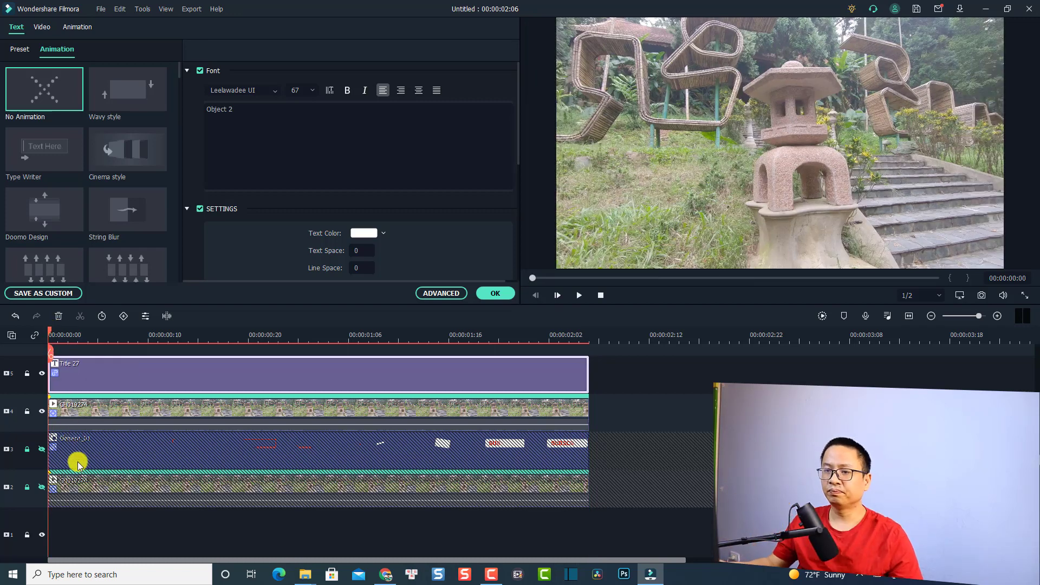
Step: Play back the tracked garden clip to check that Object 2 follows the sculpture
click(101, 411)
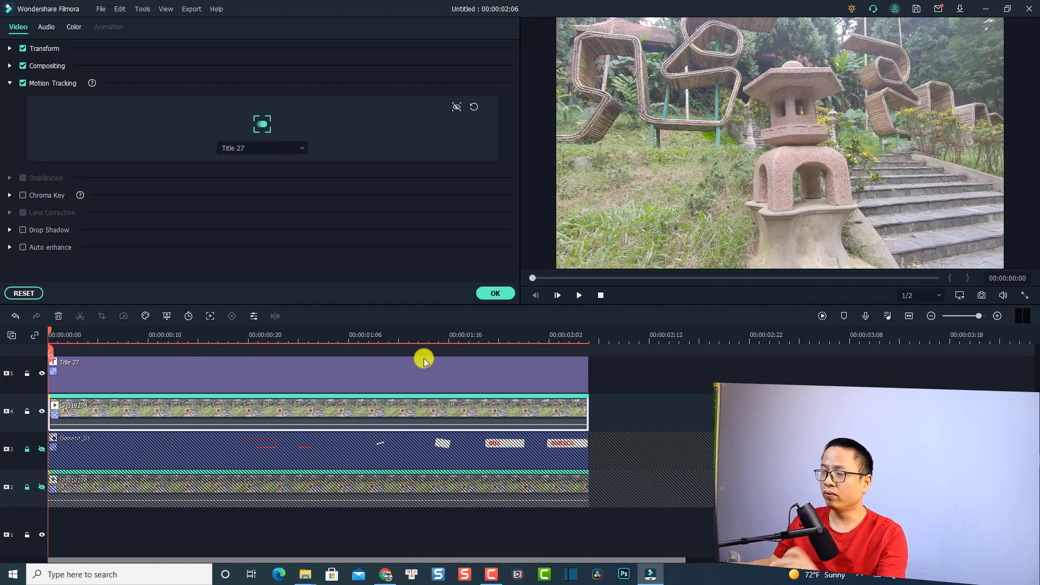
key(space)
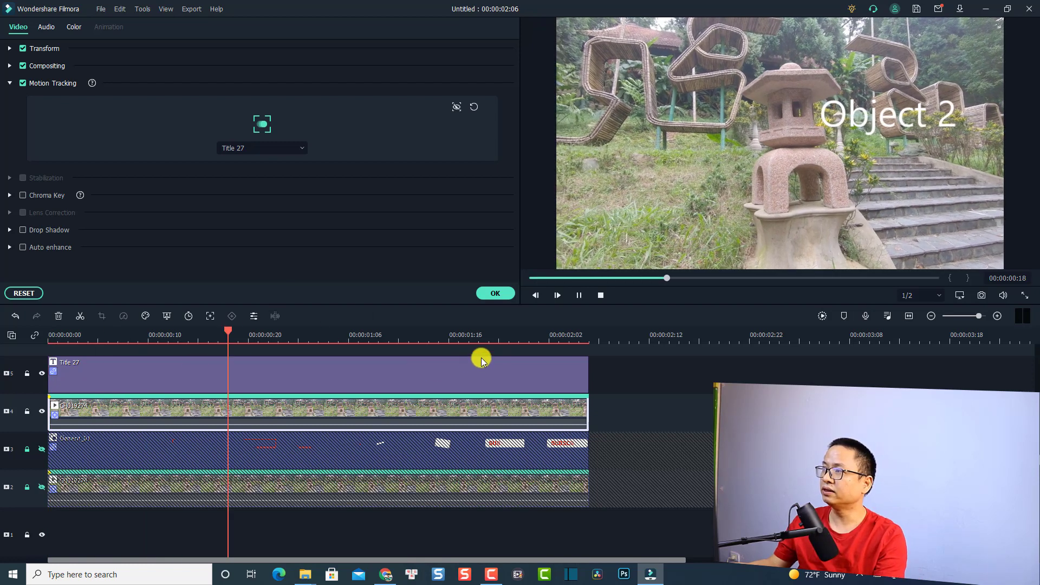
key(space)
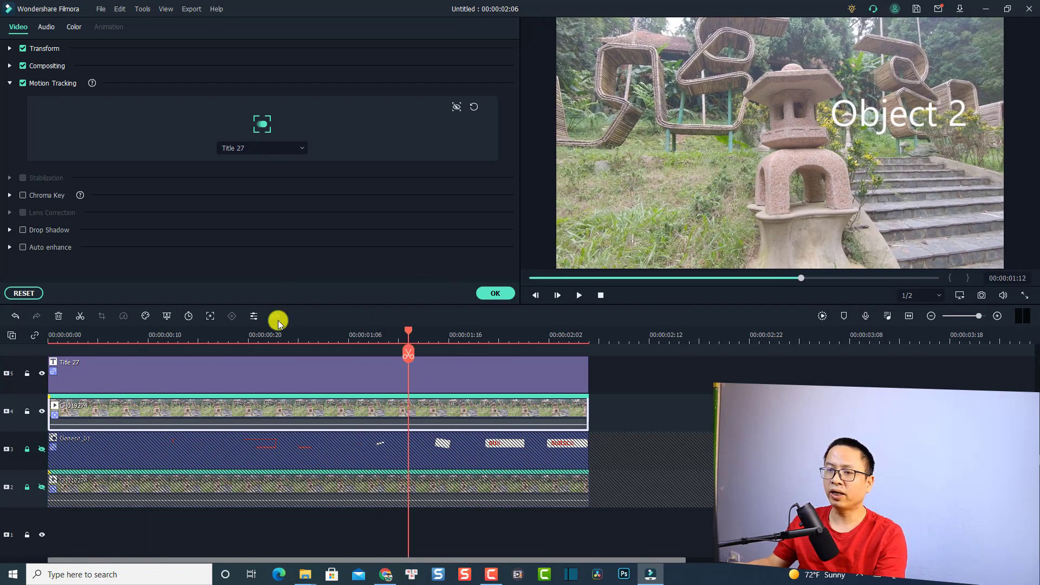
click(81, 334)
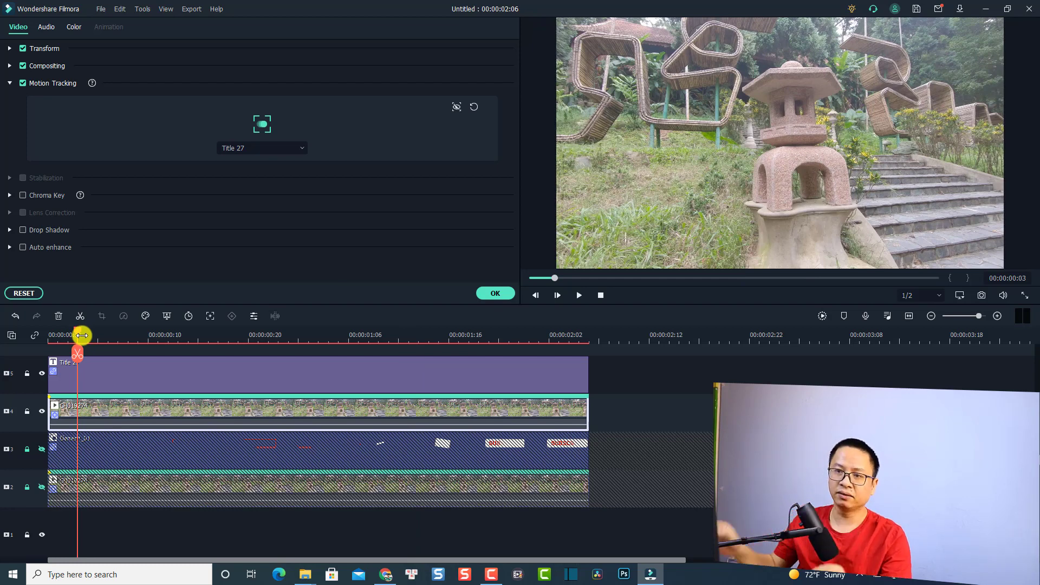
Step: Hide the track-4 copy, show the element and bottom video tracks, then replay from the start
click(42, 412)
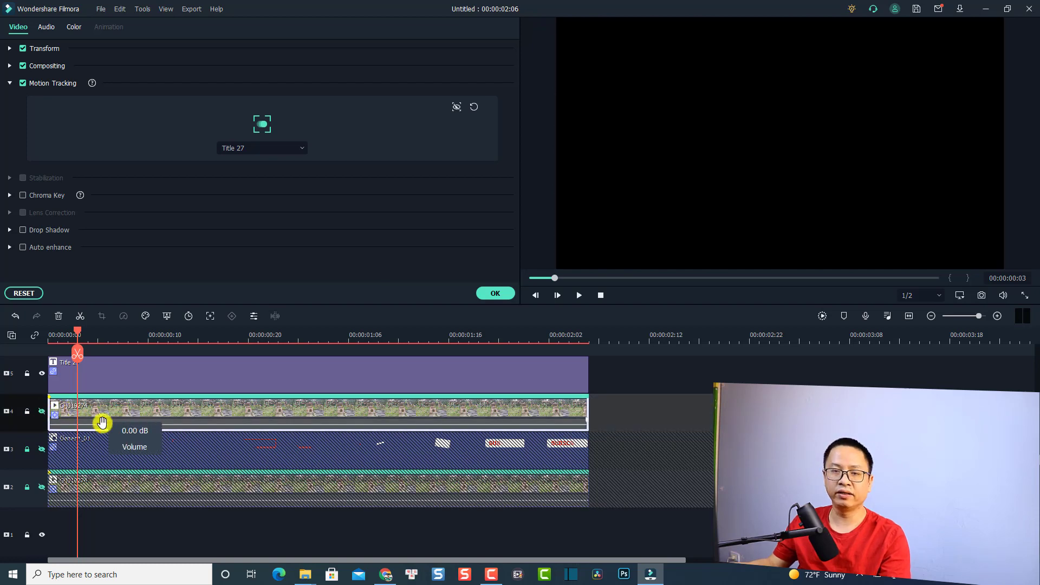
click(42, 449)
click(41, 487)
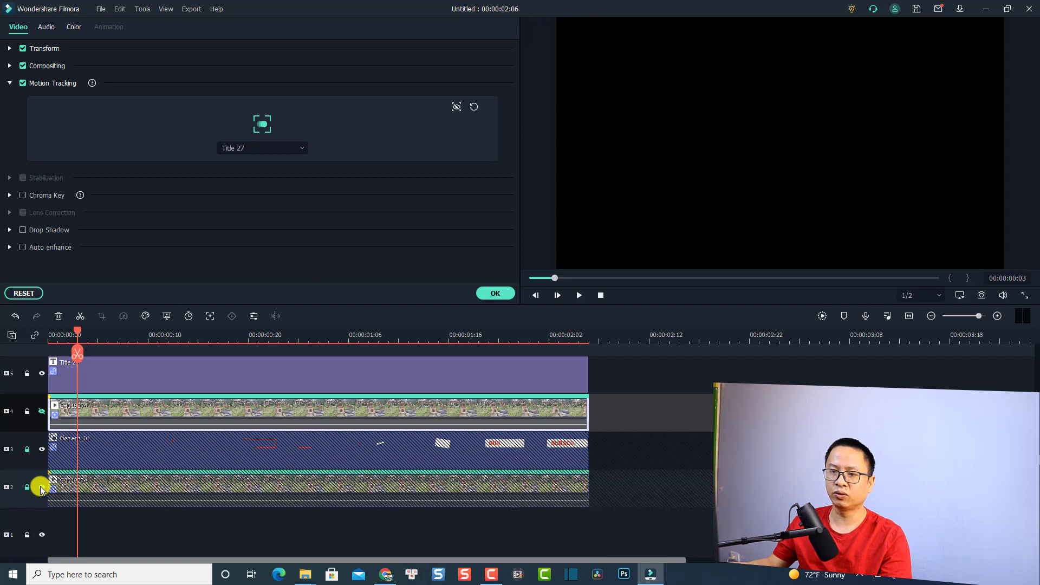
click(54, 337)
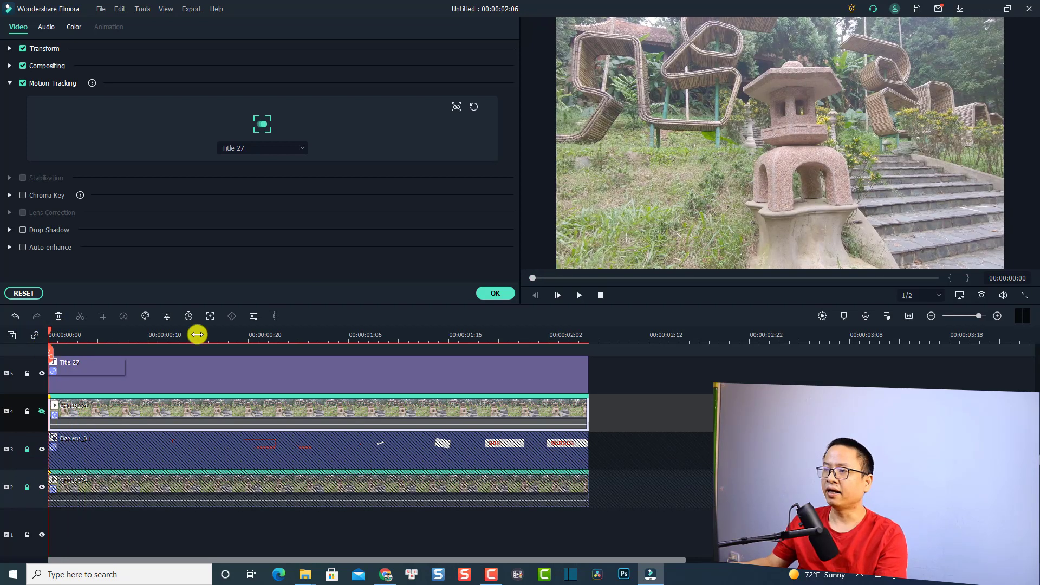
click(495, 293)
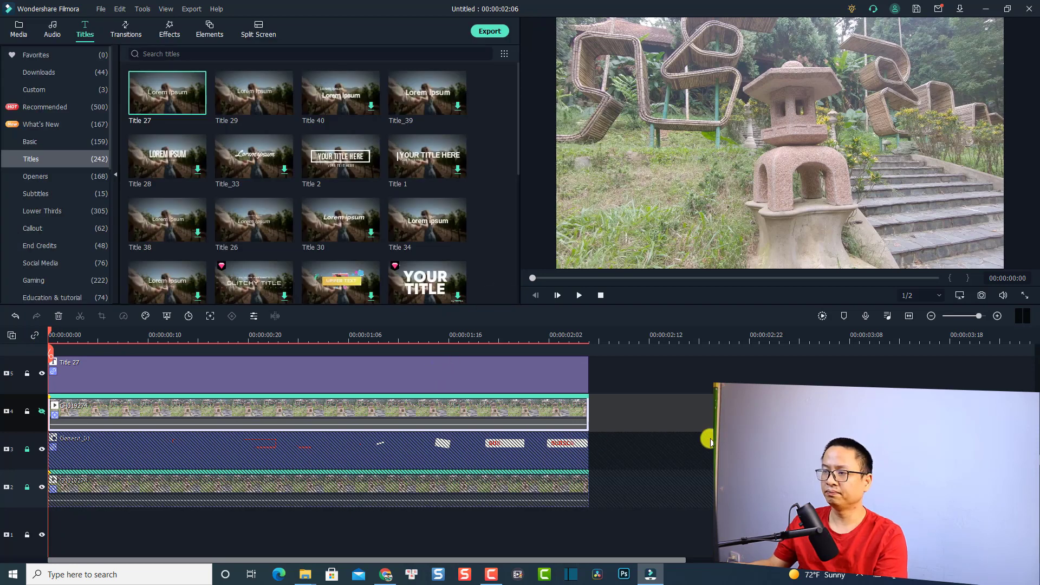
key(space)
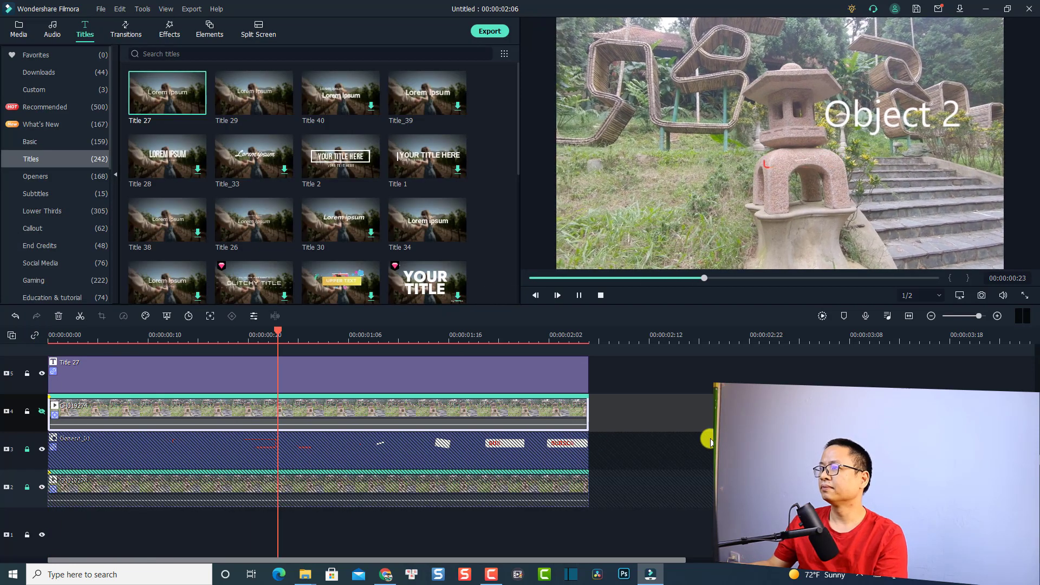